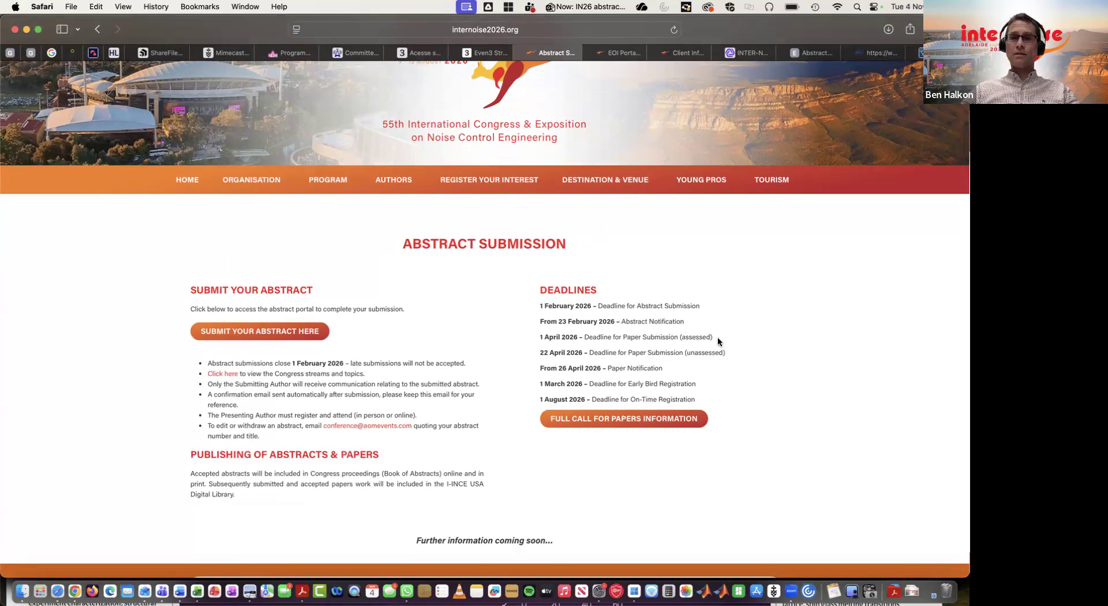
Open the abstract submission portal from the congress page and sign in with the saved account email and password.
double_click(718, 352)
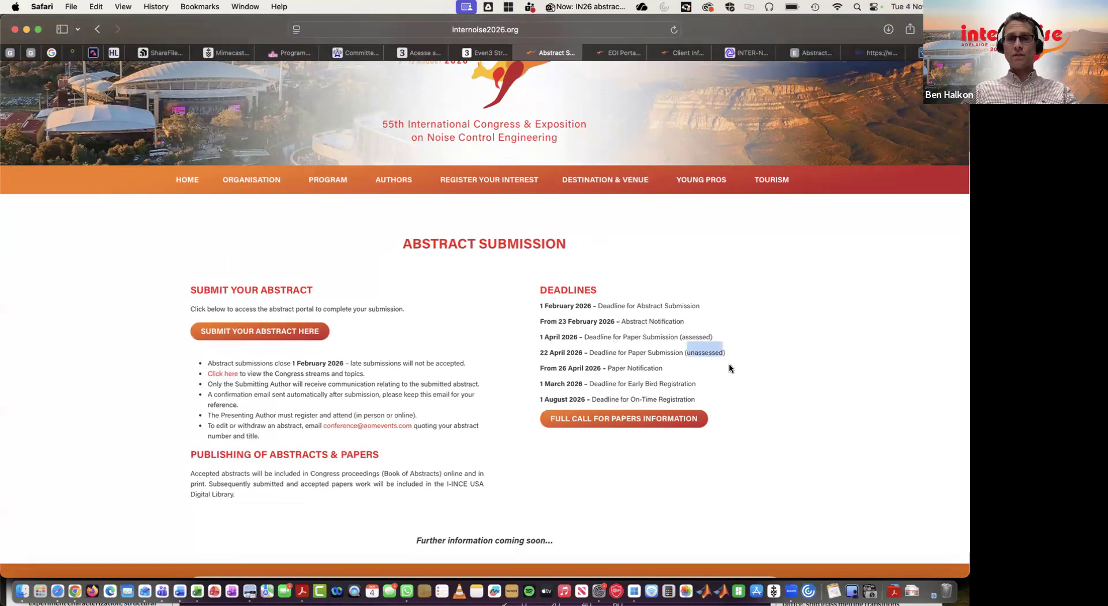
left_click(730, 368)
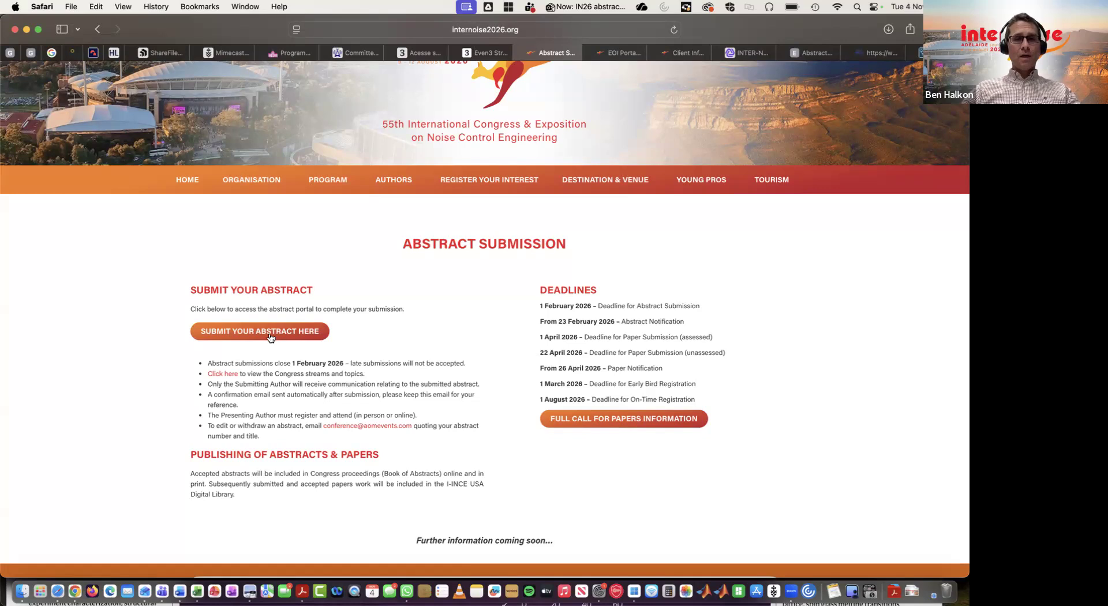
left_click(363, 327)
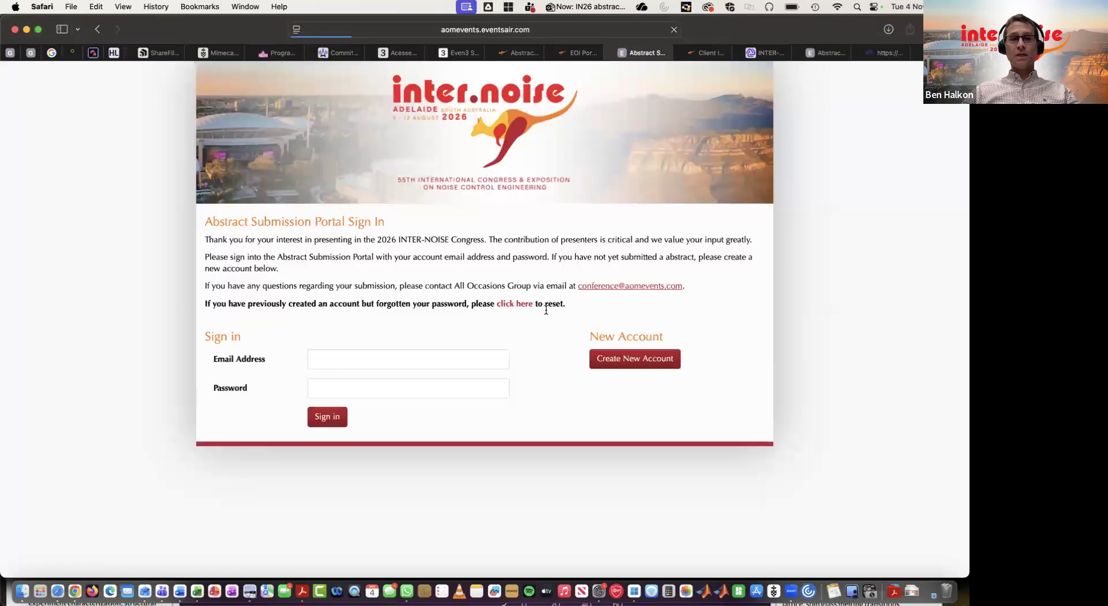
left_click(379, 349)
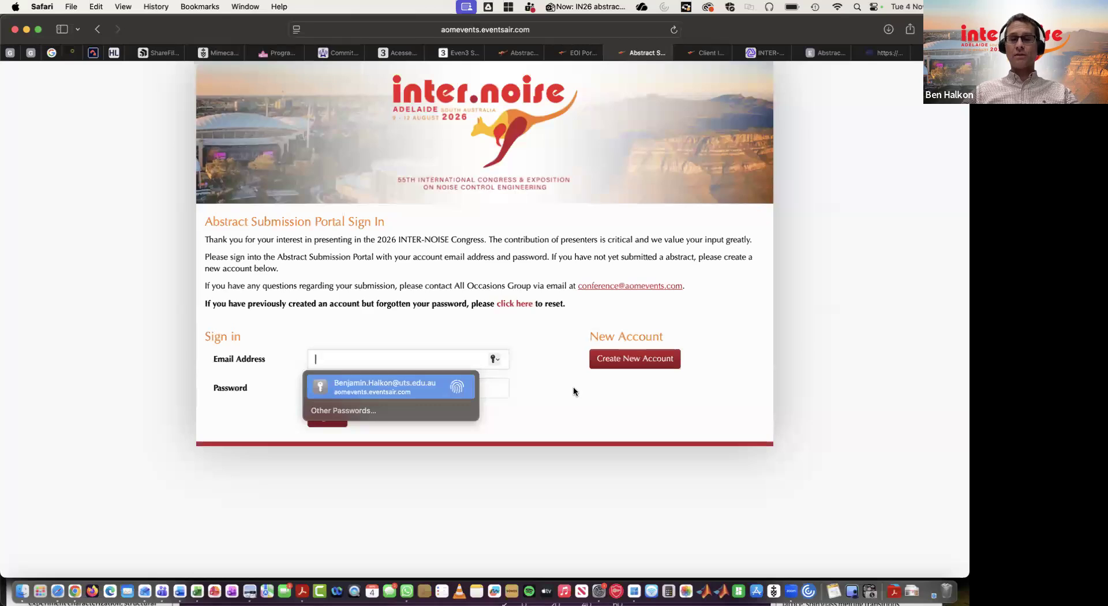
key("Return")
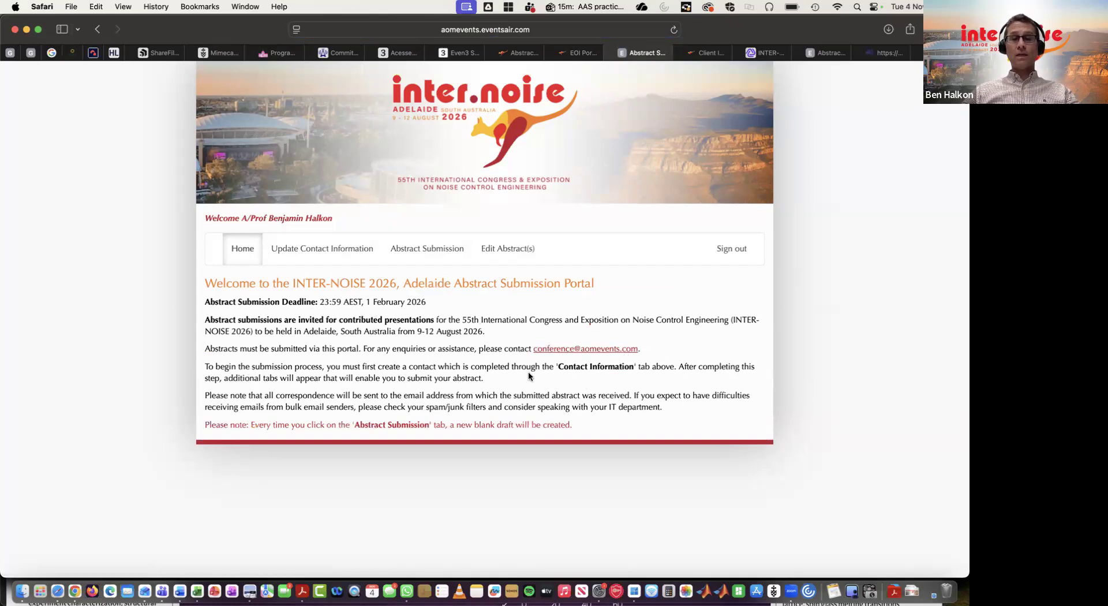
Start a new abstract submission and enter the title 'How to complete an abstract for INTER-NOISE 2026'.
left_click(312, 259)
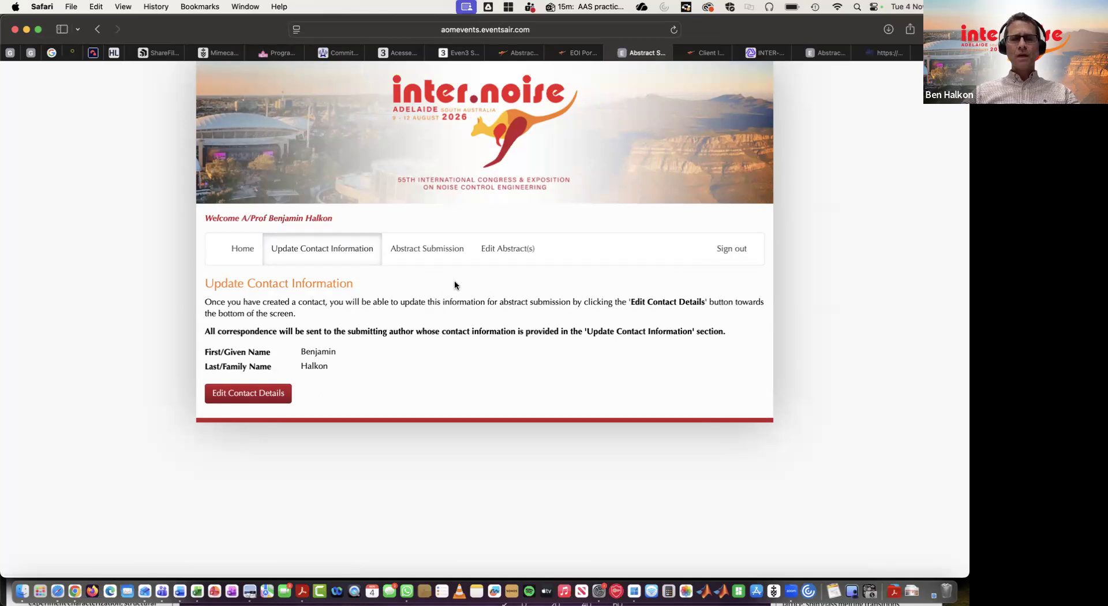
left_click(428, 252)
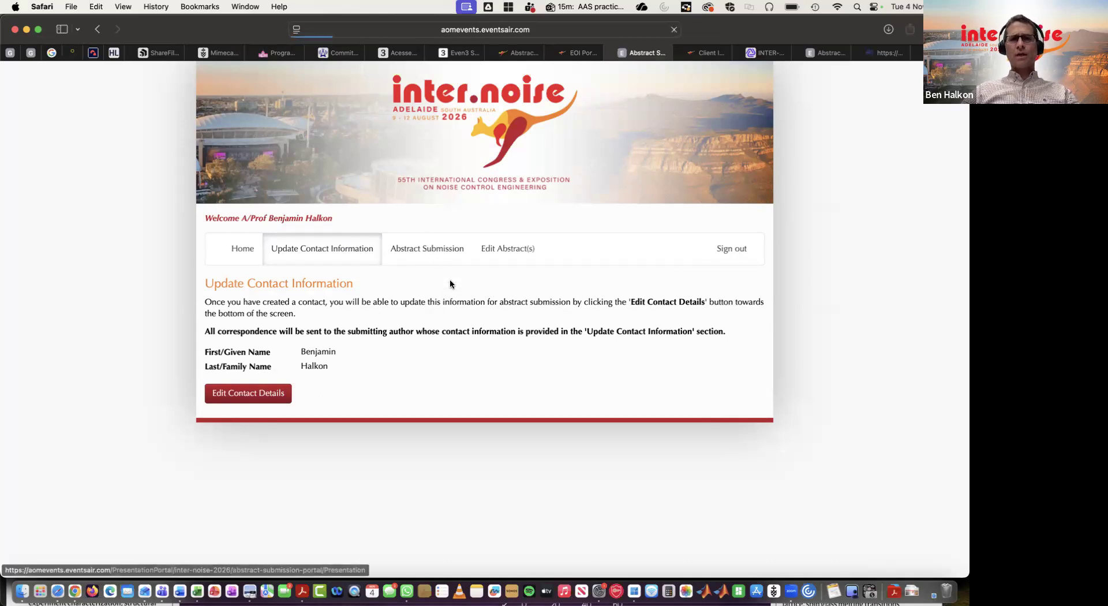
scroll(449, 279, "down", 2)
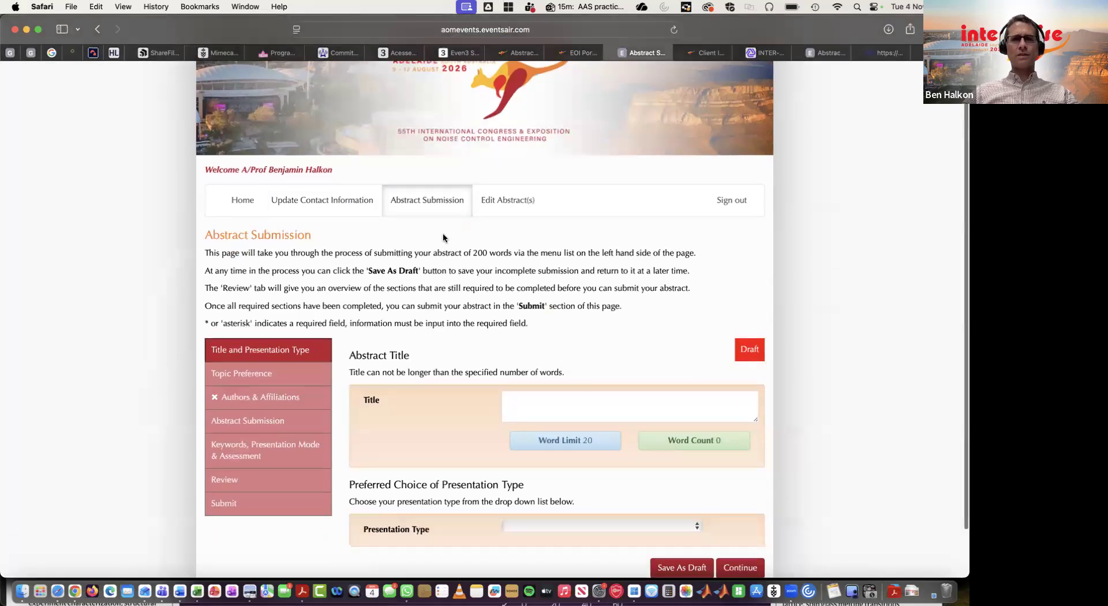
scroll(443, 238, "down", 2)
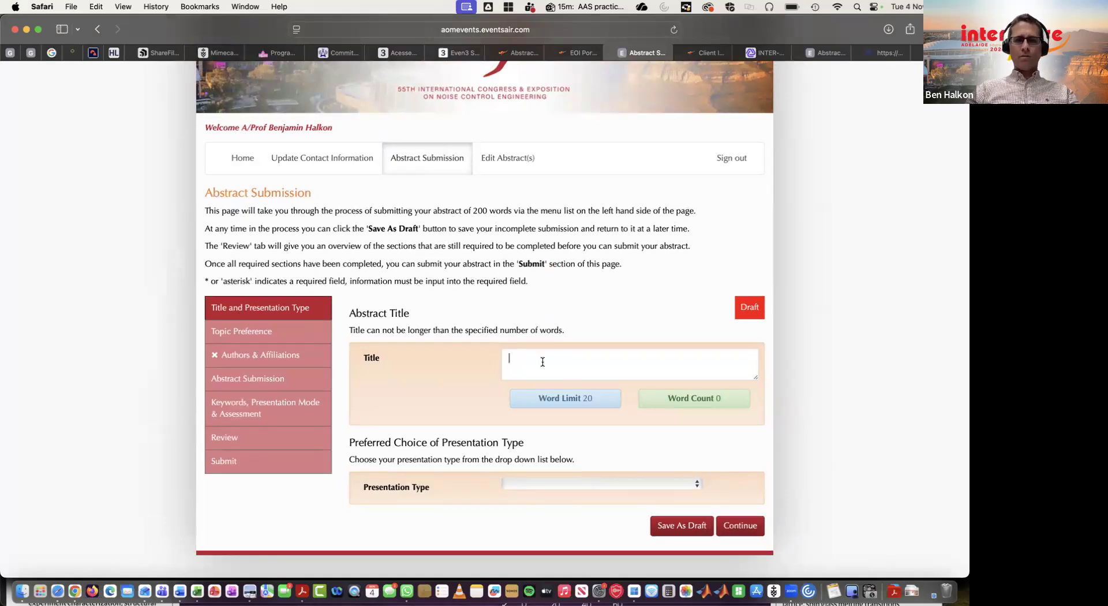
type("How to ")
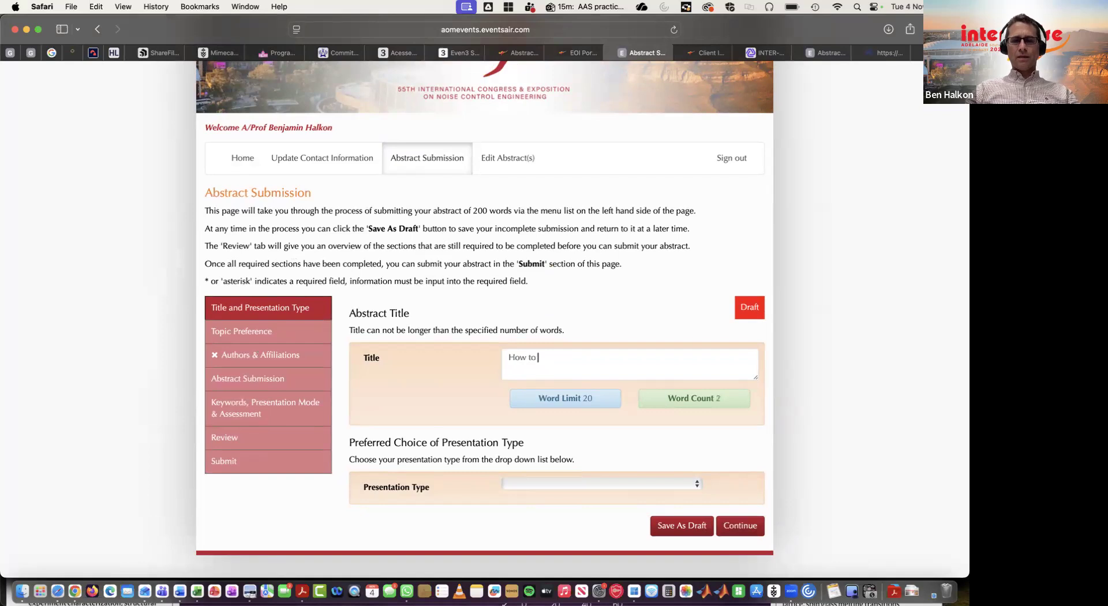
type("complete ")
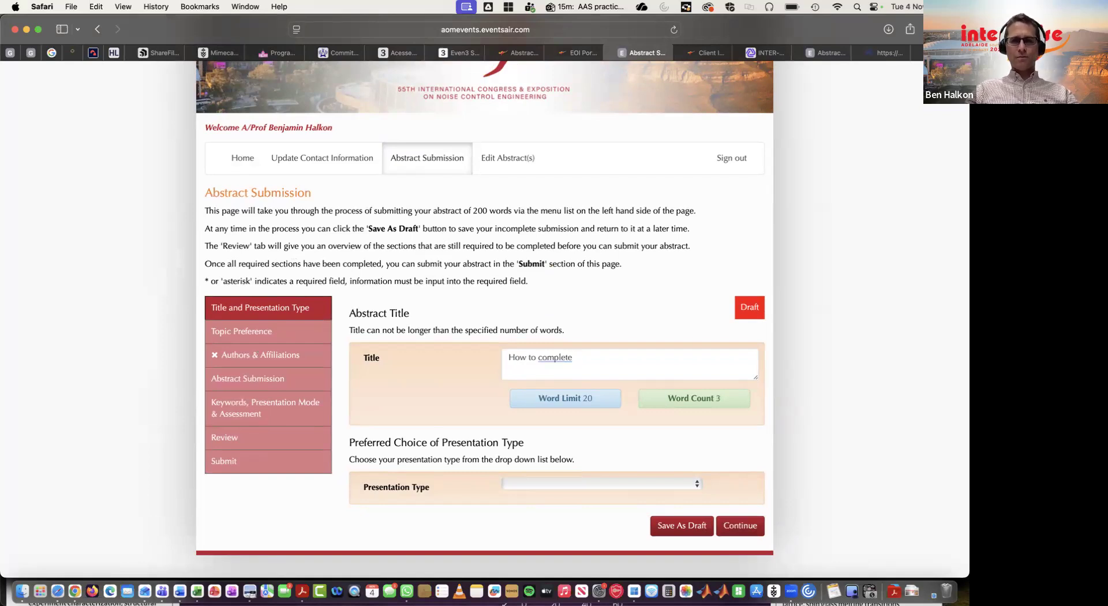
type("an abs")
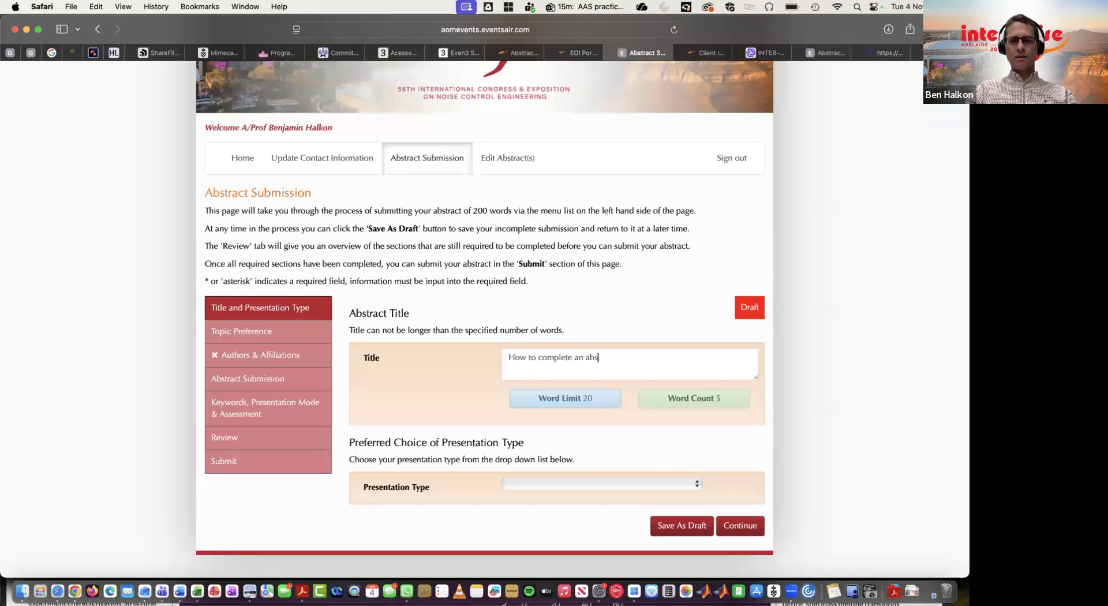
type("tract for IN")
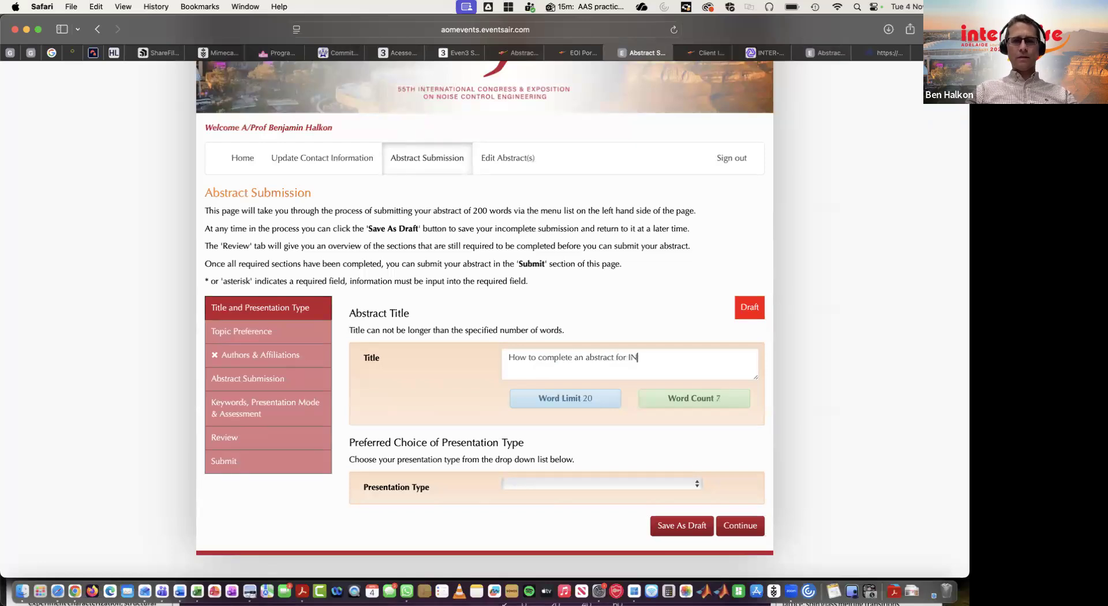
type("TER-NOISE 2026")
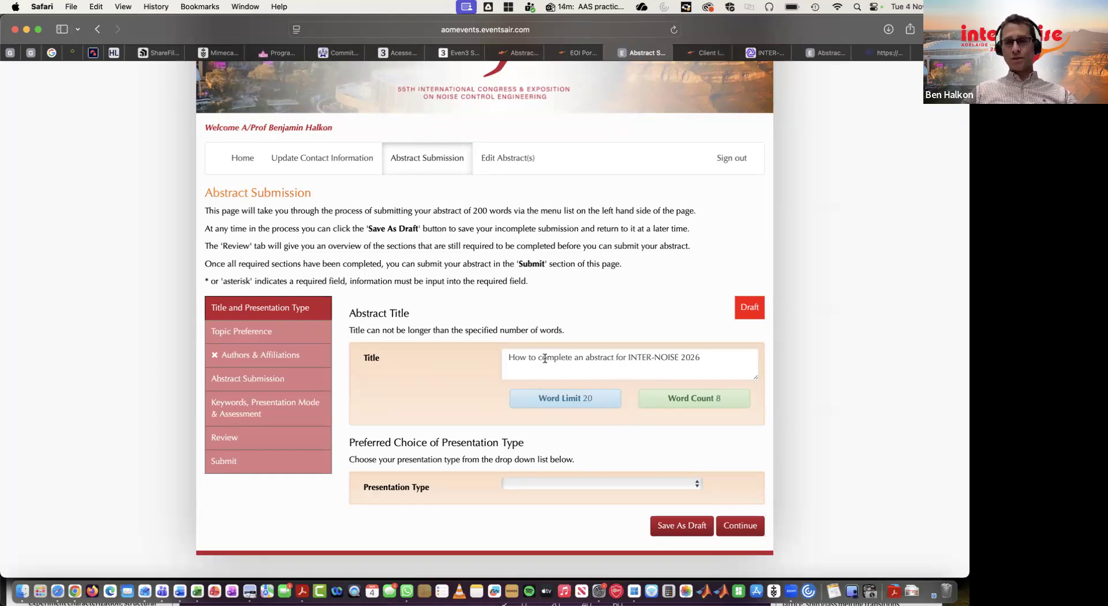
Choose Oral Presentation as the preferred presentation type and save the abstract as a draft.
left_click(646, 482)
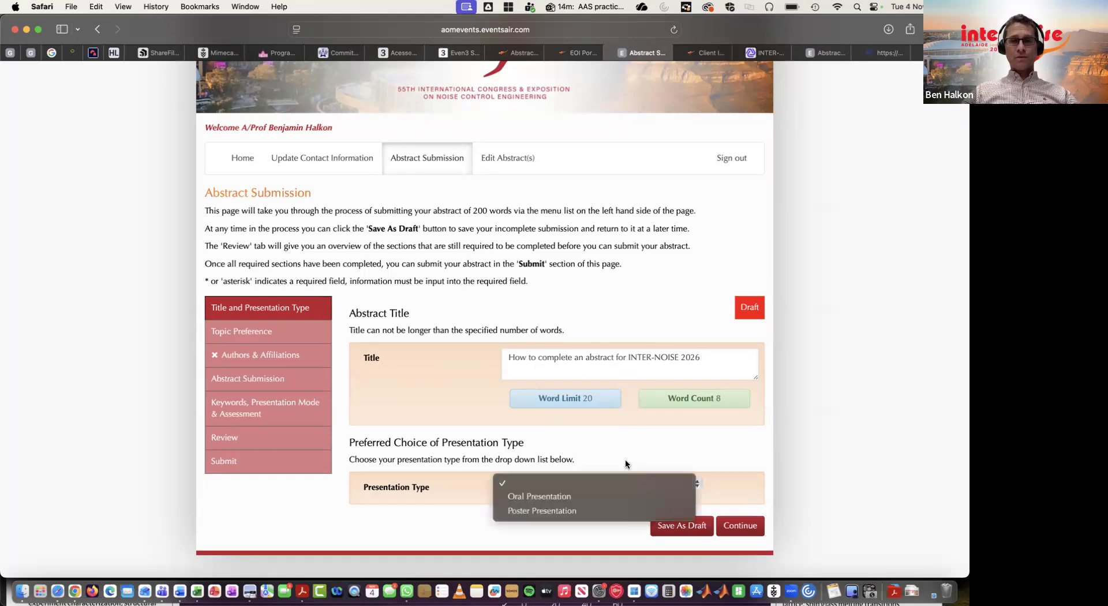
left_click(605, 500)
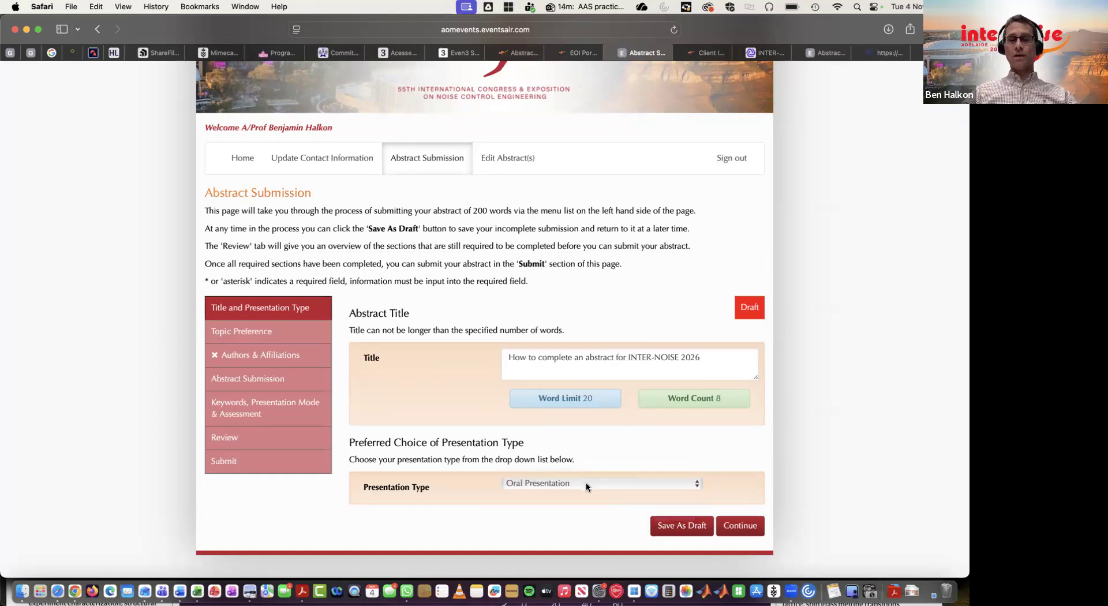
left_click(587, 486)
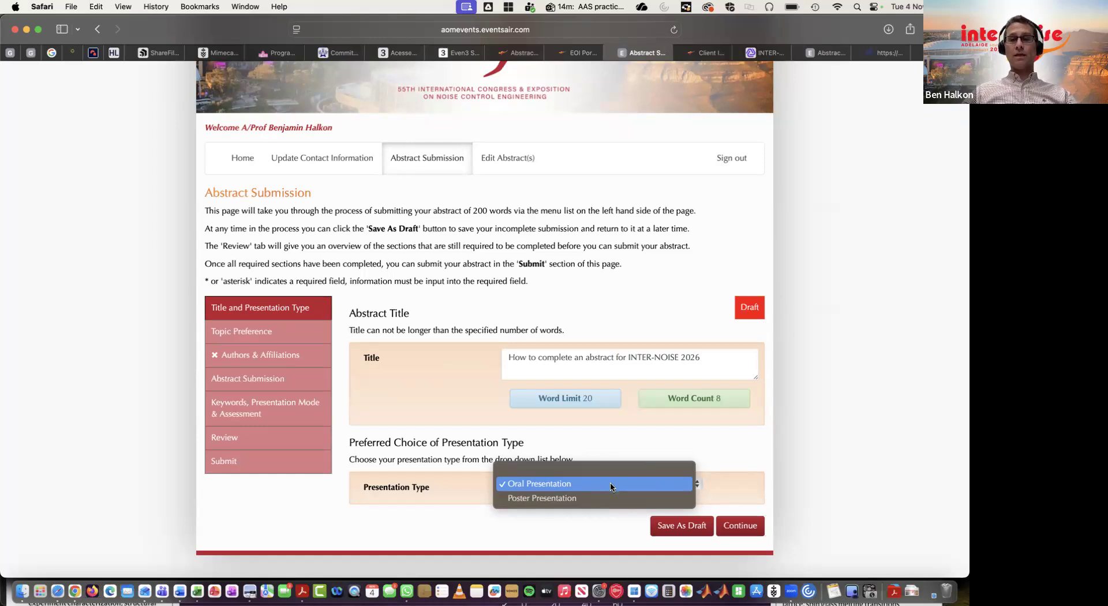
left_click(612, 488)
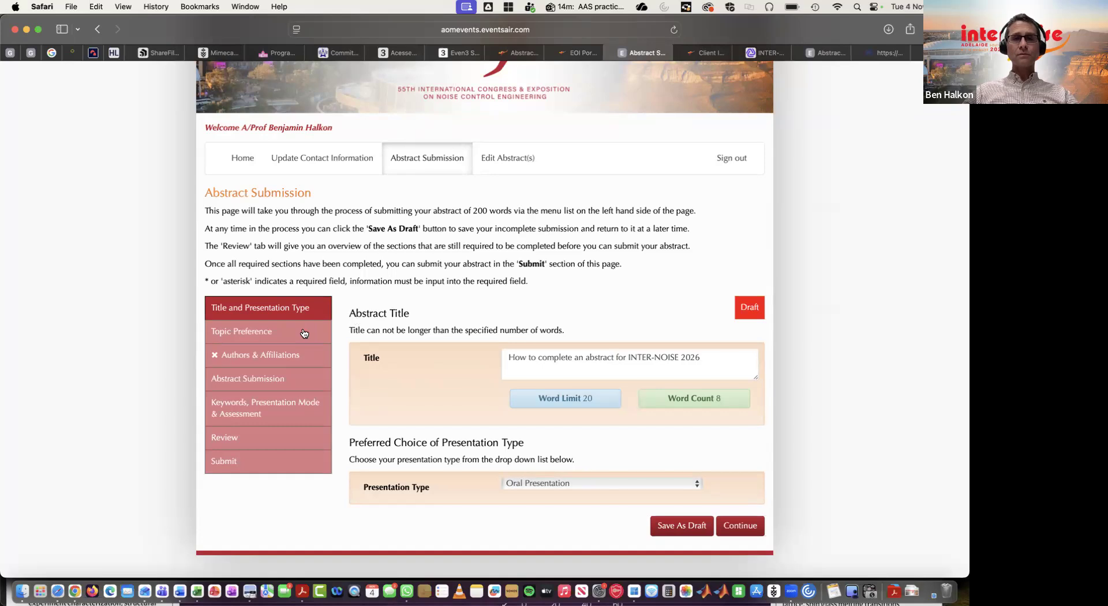
left_click(691, 530)
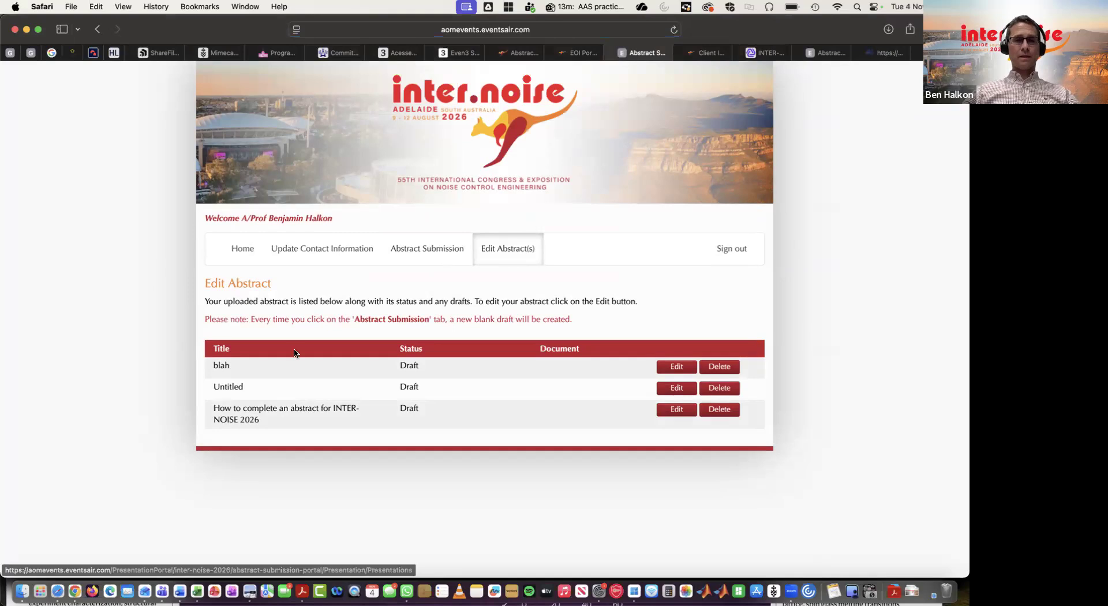
Reopen the saved draft for editing and continue to the topic preference section.
left_click(677, 410)
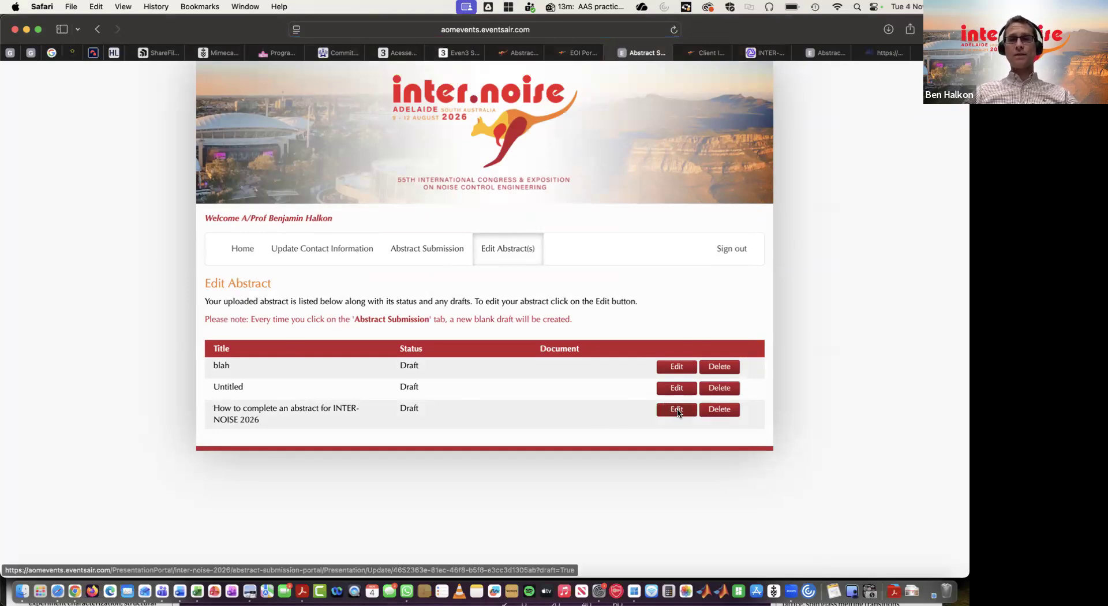
scroll(671, 411, "down", 3)
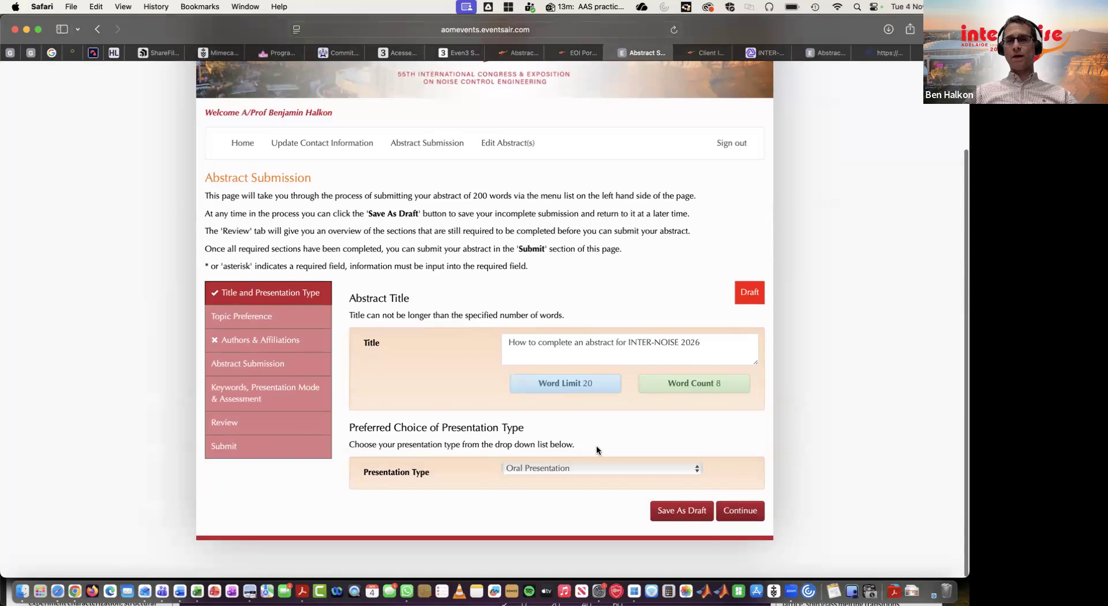
left_click(748, 512)
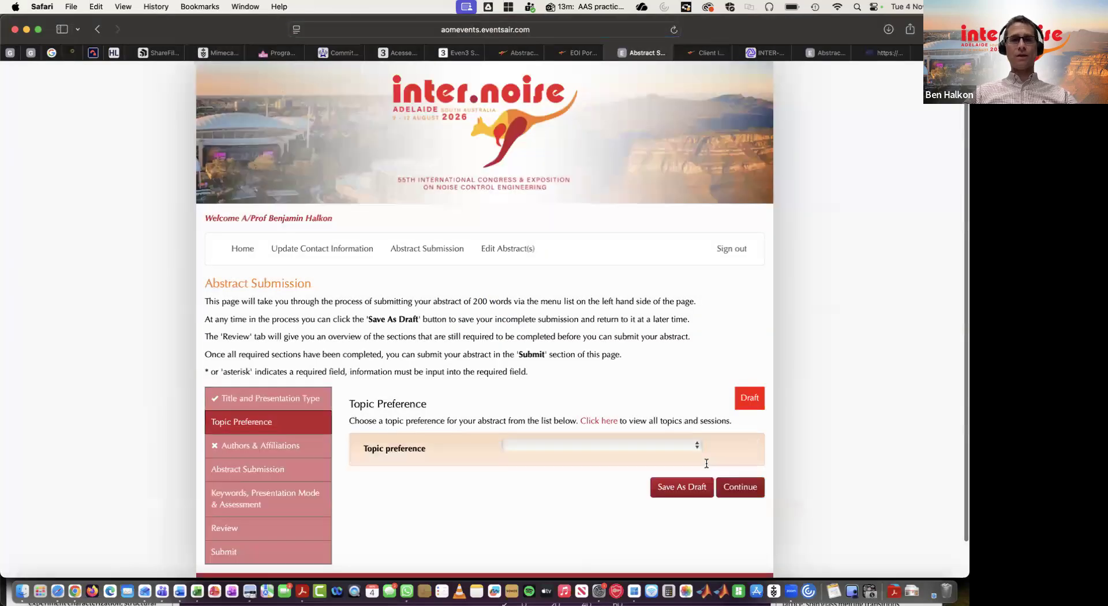
Set the topic preference to '5. Signal Processing, Reproduction & Diagnostics' and continue to authors and affiliations.
scroll(705, 463, "down", 2)
left_click(594, 407)
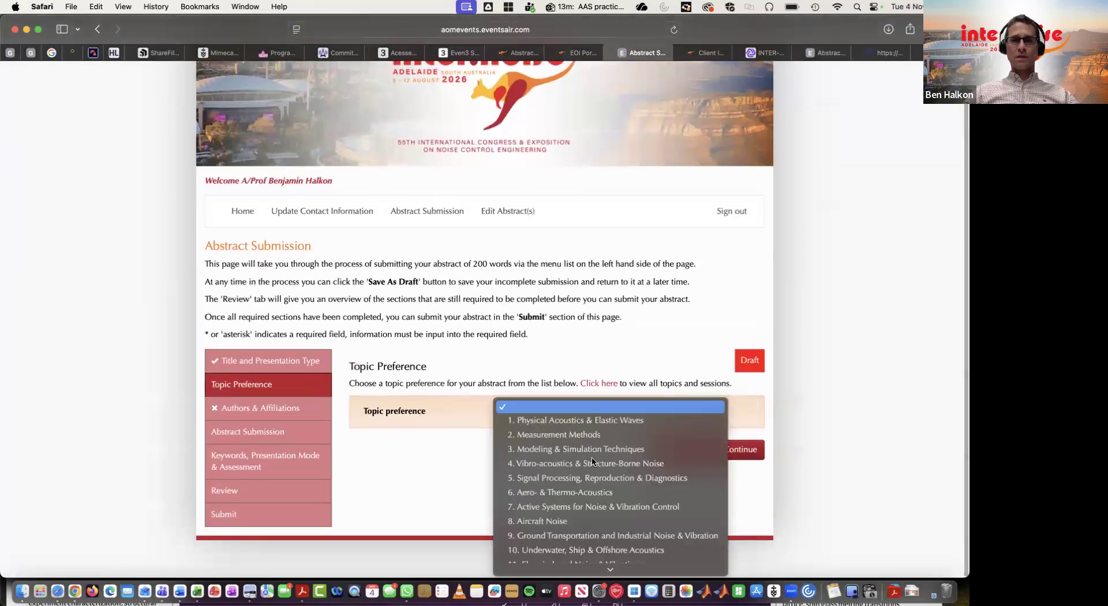
scroll(591, 456, "down", 5)
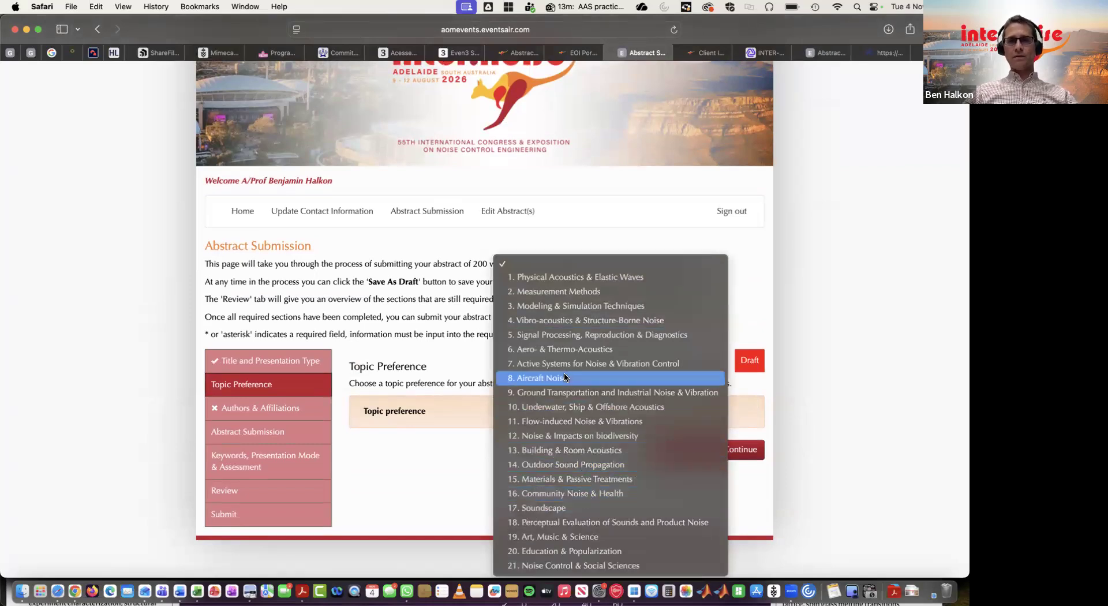
left_click(566, 336)
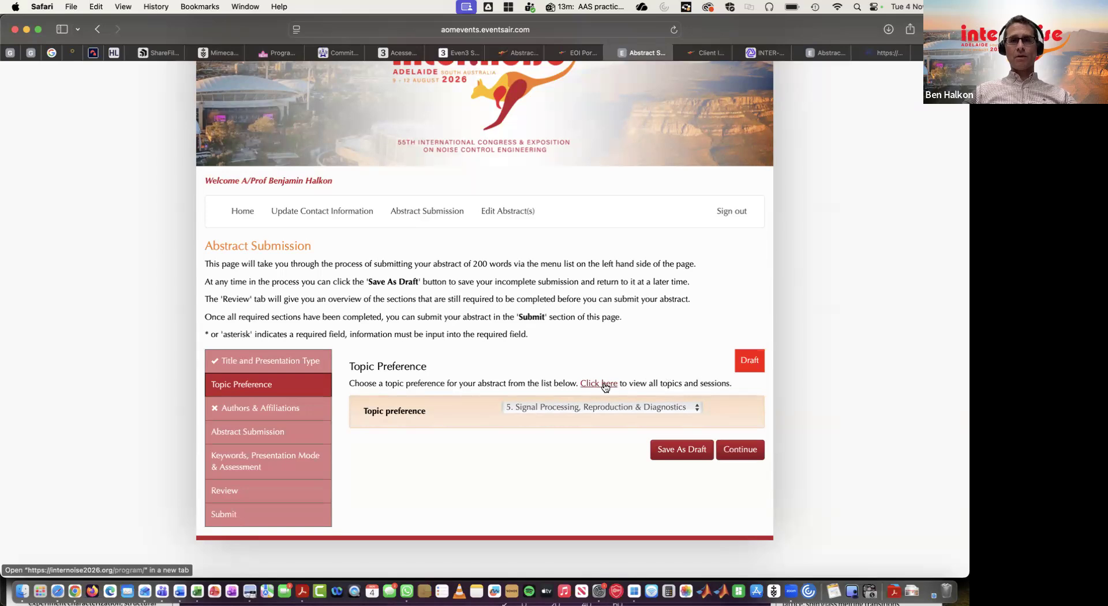
left_click(733, 450)
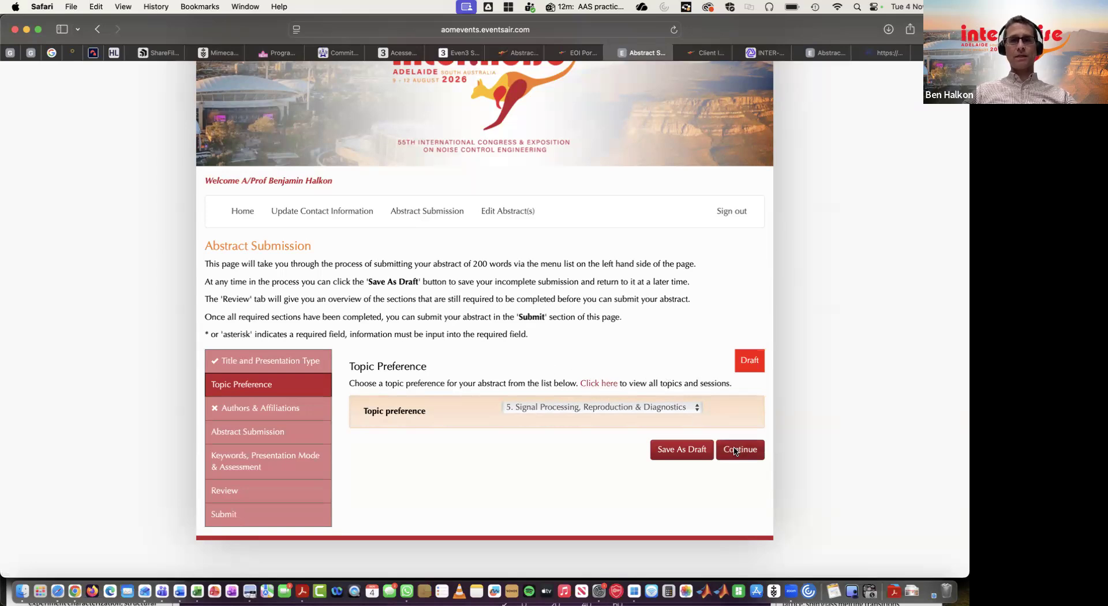
Check the existing affiliation and author details, then add a second author entry under Abstract Authors.
scroll(500, 343, "down", 3)
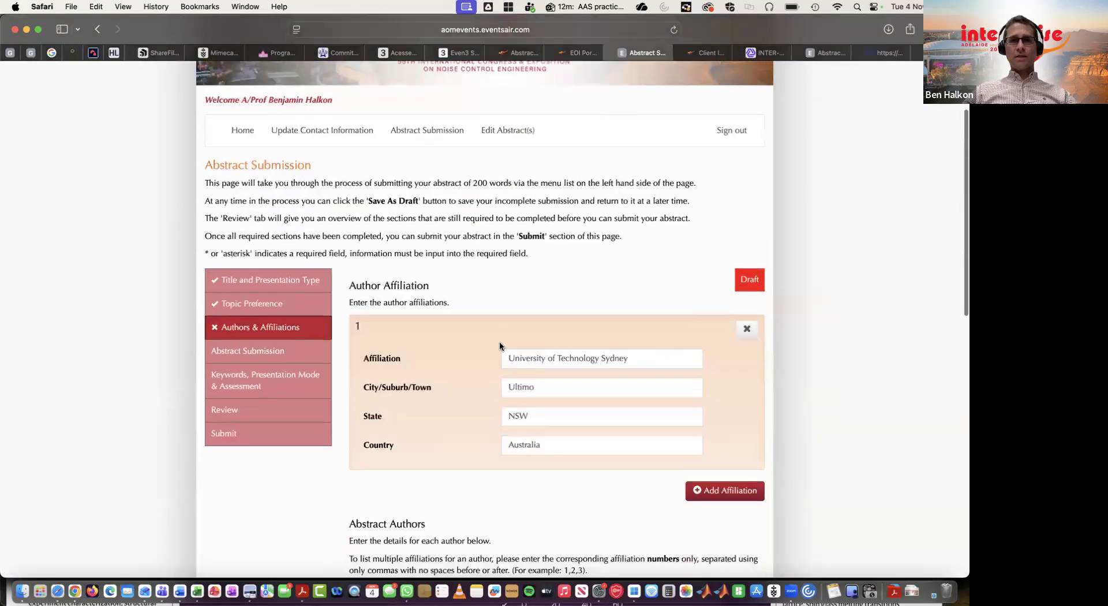
scroll(500, 342, "down", 5)
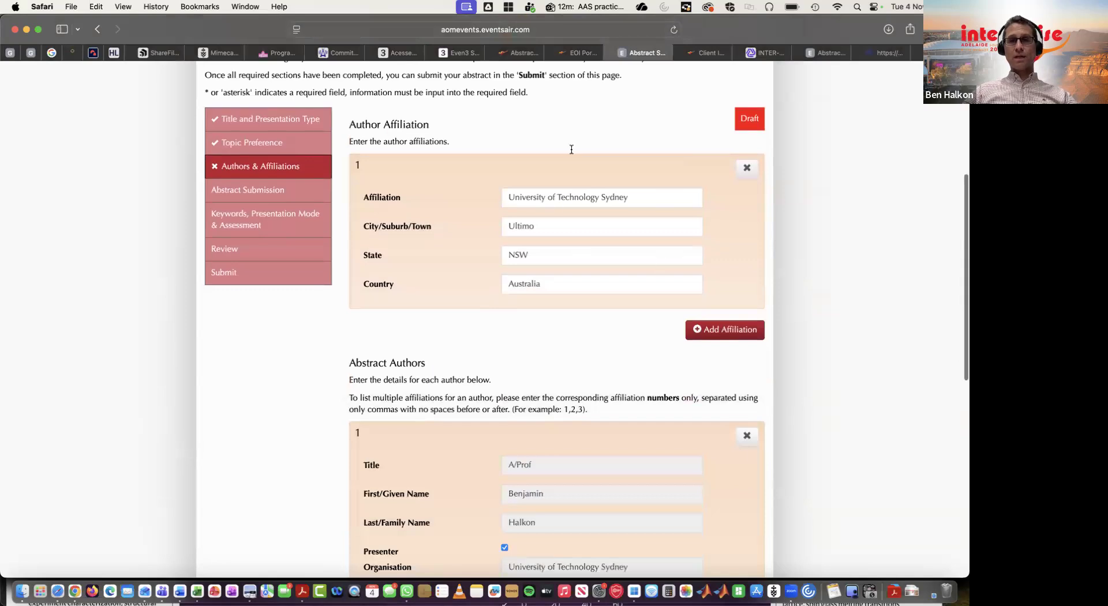
scroll(584, 176, "up", 2)
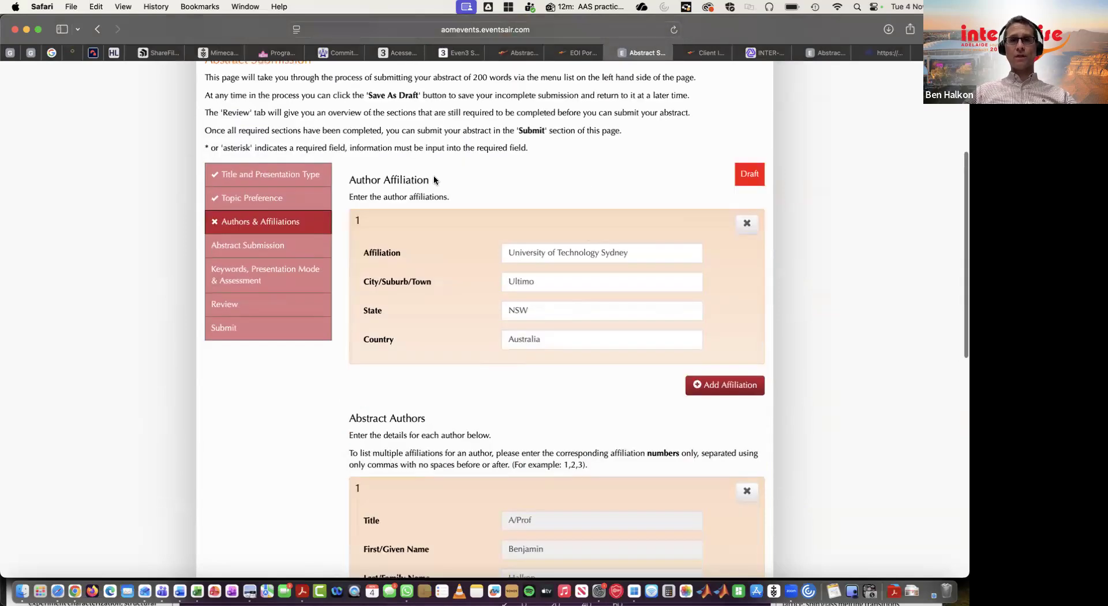
scroll(714, 391, "down", 3)
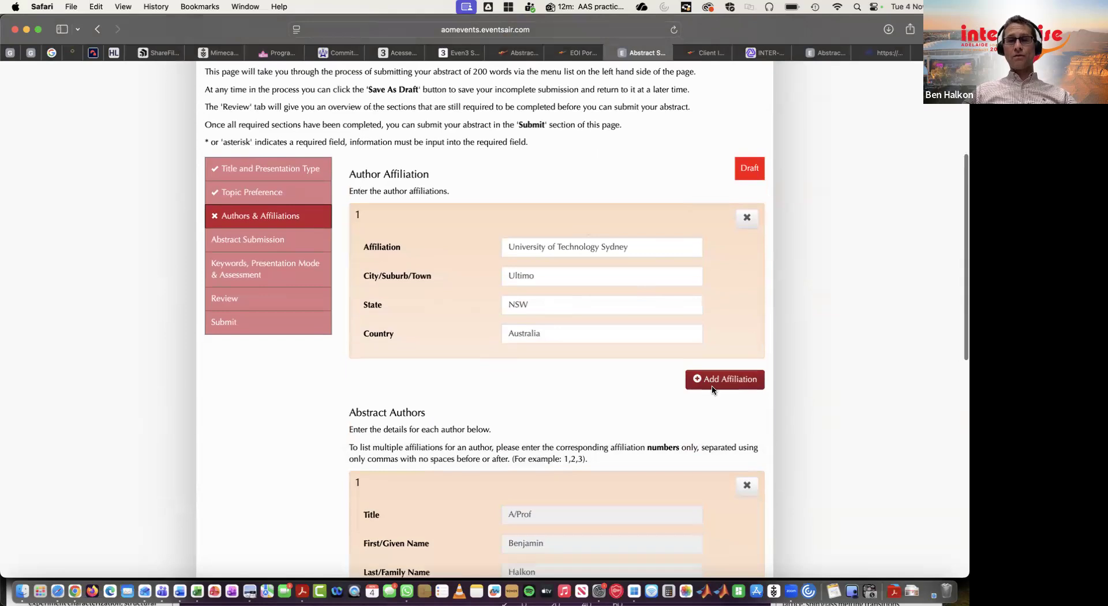
scroll(681, 364, "down", 3)
scroll(632, 428, "down", 5)
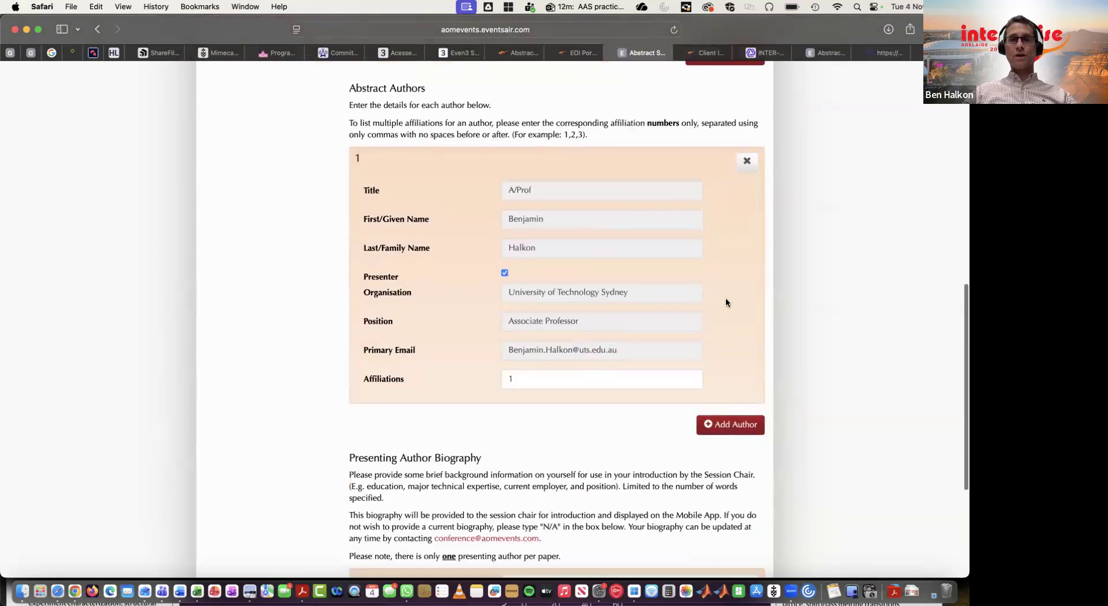
scroll(725, 293, "up", 3)
left_click(727, 523)
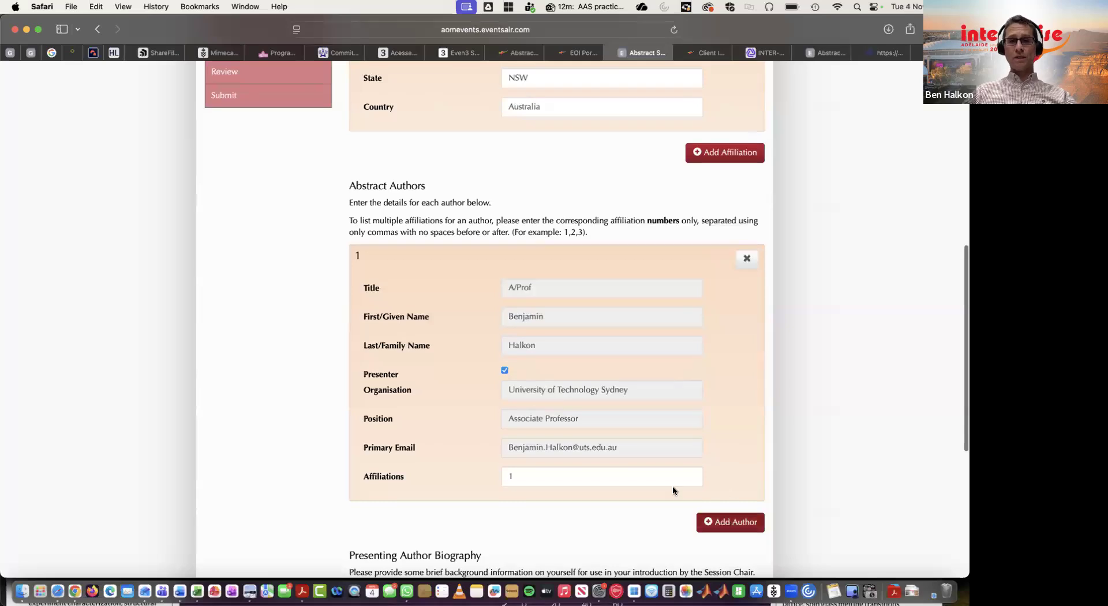
scroll(673, 487, "down", 6)
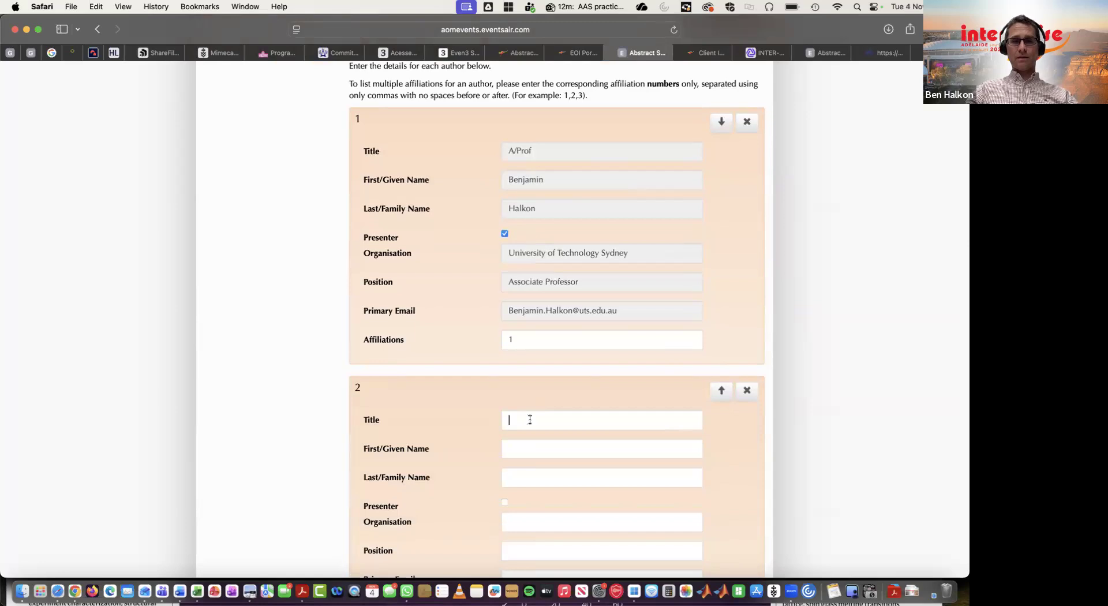
Set the second author's title to Mr and enter the co-author's first and last names.
type("Mr")
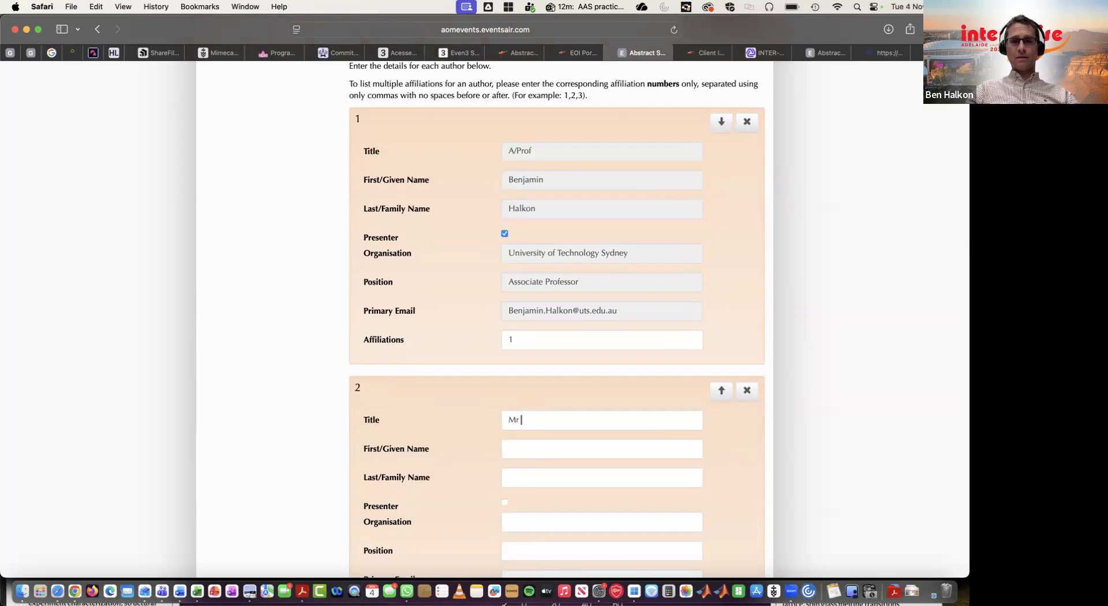
key("Tab")
key("Tab")
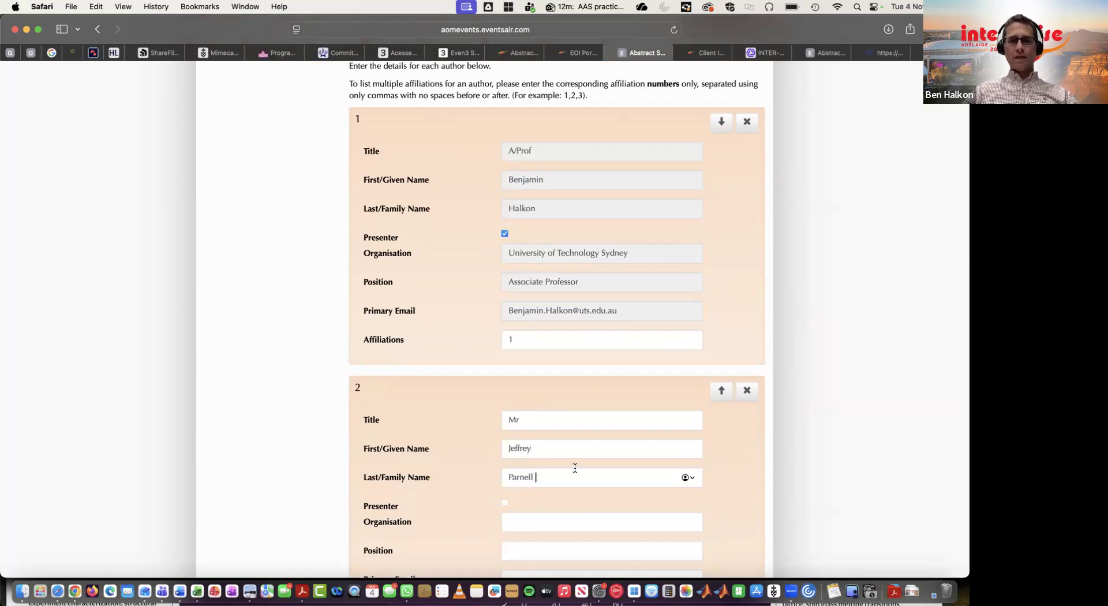
Mark the second author as a presenter and set their organisation to UTS.
left_click(504, 502)
scroll(555, 504, "down", 2)
scroll(556, 504, "down", 1)
left_click(545, 459)
type("UTS")
Set the second author's position to Adjunct Prof.
left_click(550, 484)
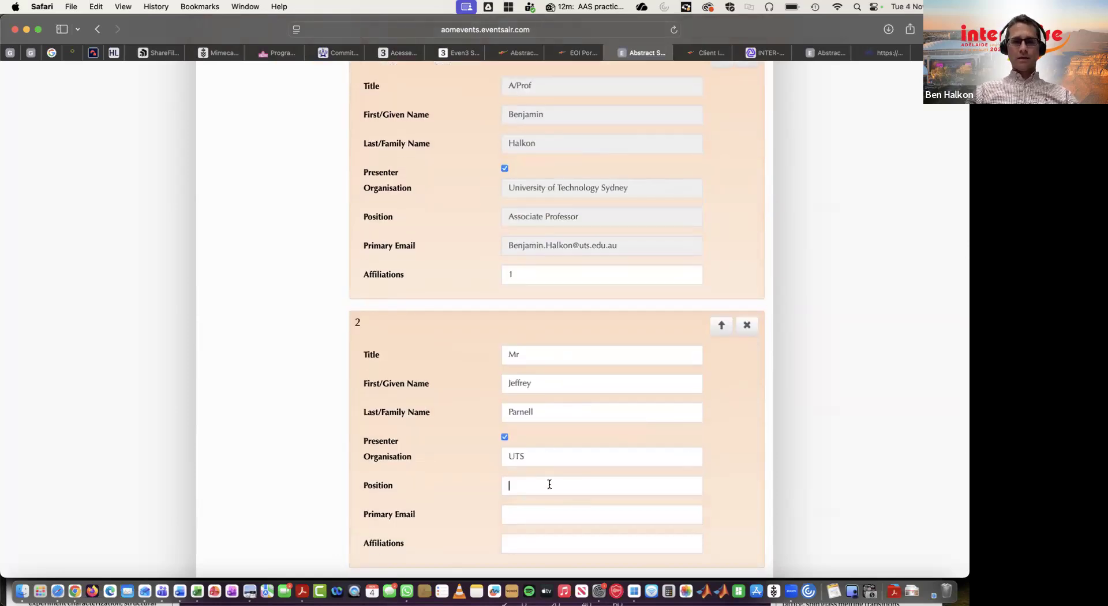
type("Adjunct Prof.")
Fill in the second author's primary email address and set their affiliation to 1.
scroll(576, 514, "down", 3)
left_click(579, 432)
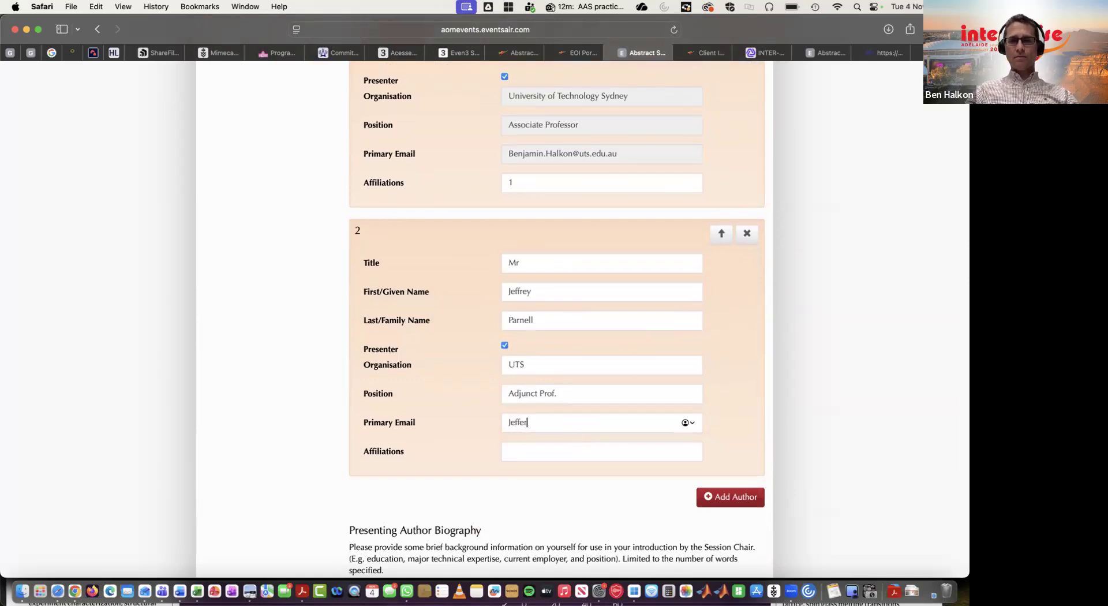
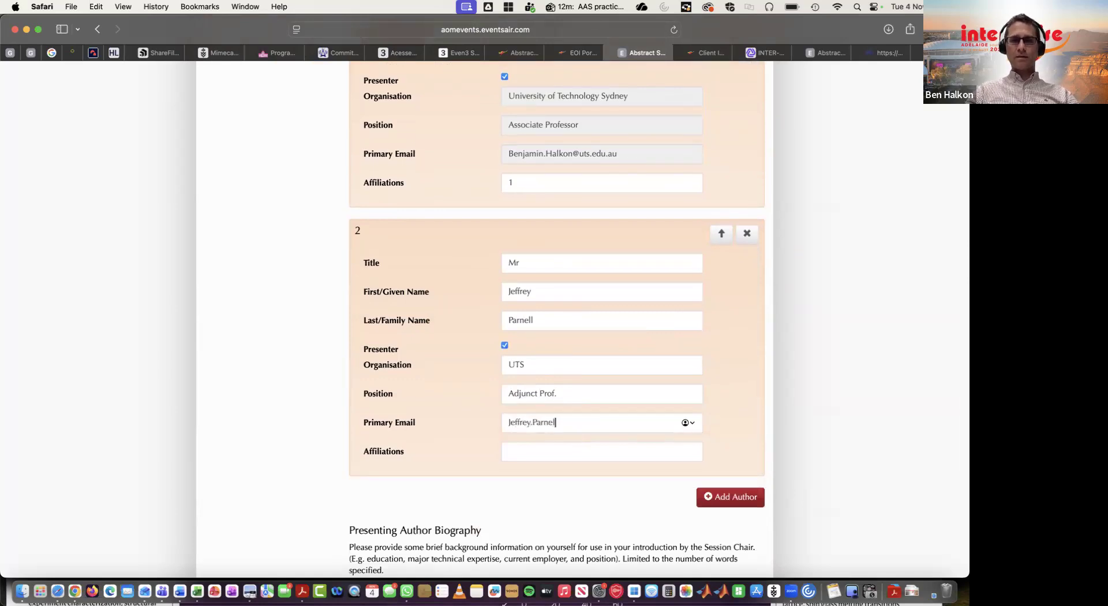
left_click(583, 453)
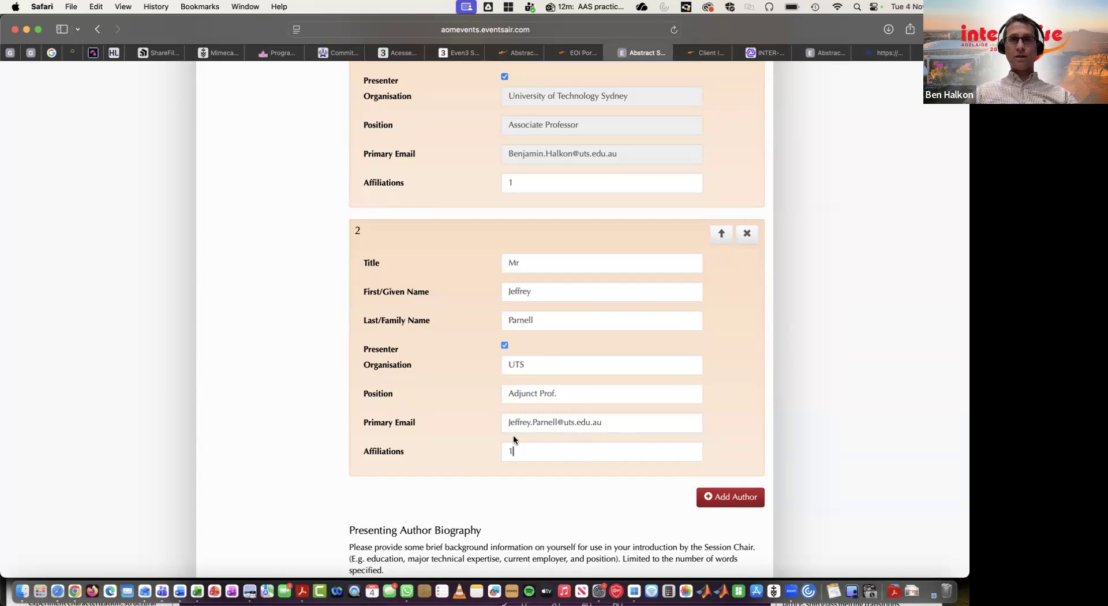
Enter a one-sentence presenting author biography naming the co-author and continue to the abstract section.
scroll(514, 301, "up", 10)
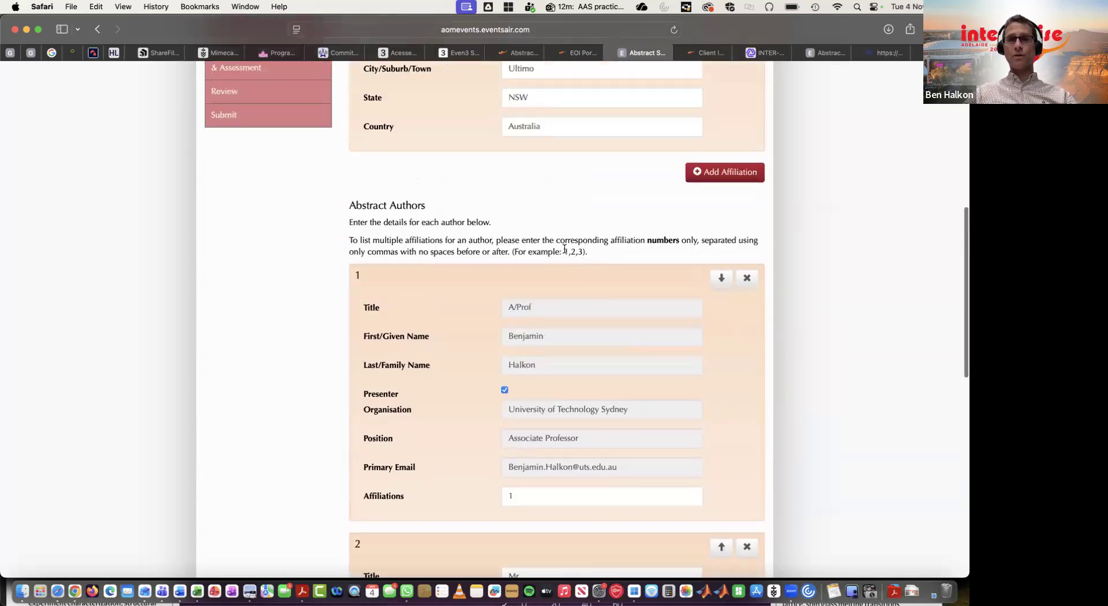
scroll(582, 252, "down", 9)
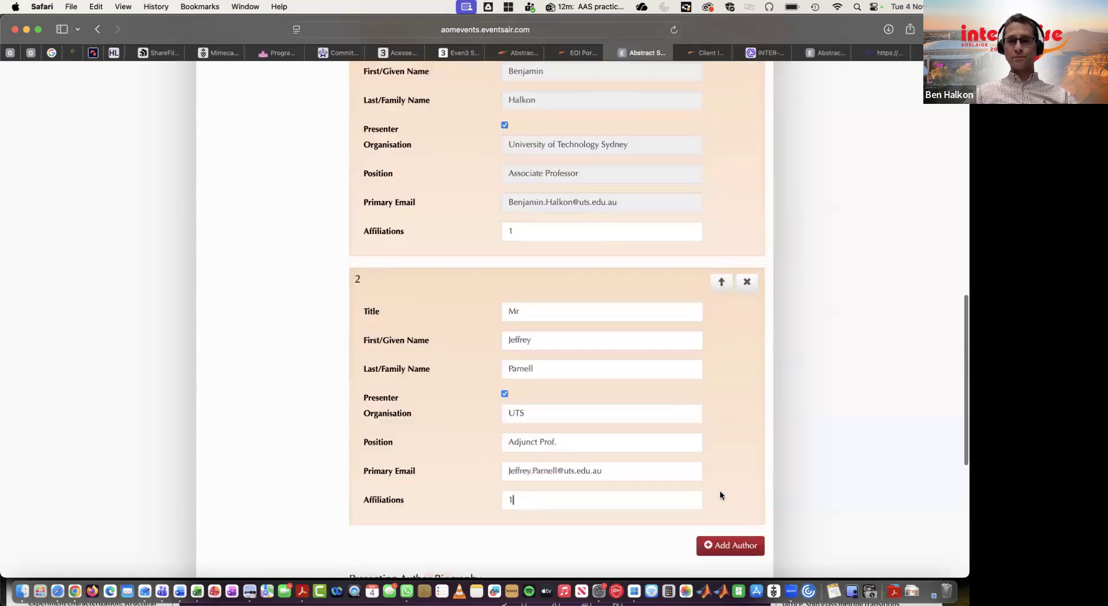
scroll(709, 515, "down", 10)
left_click(563, 400)
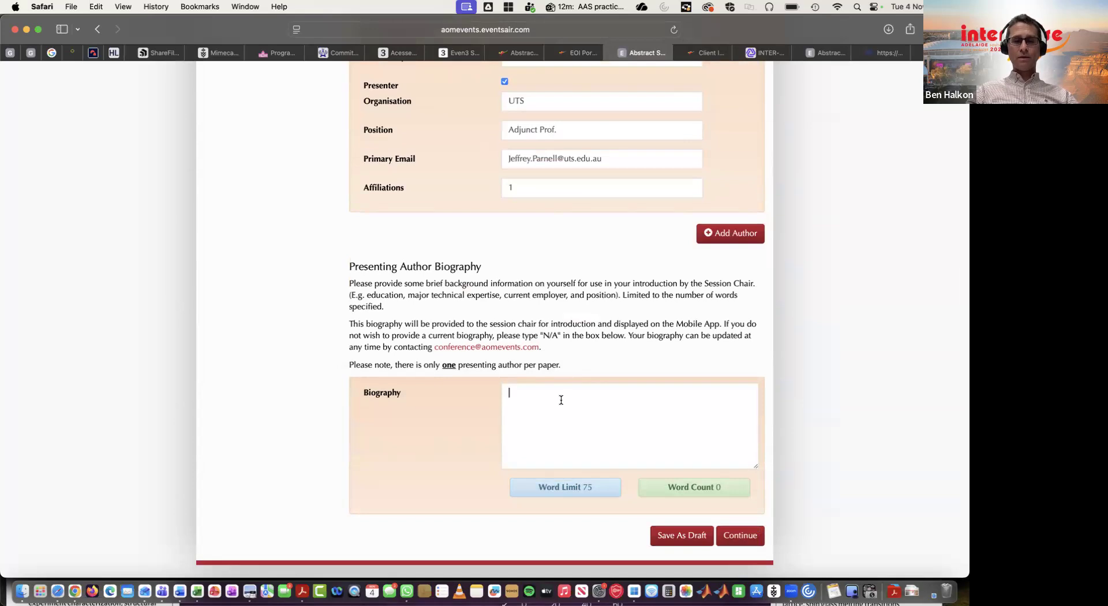
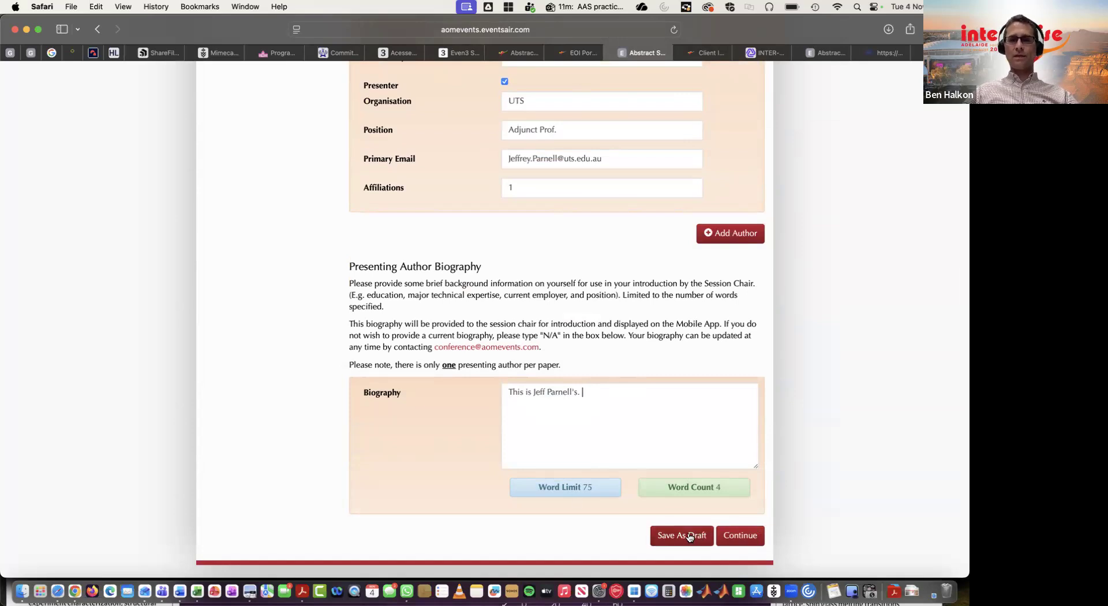
left_click(738, 534)
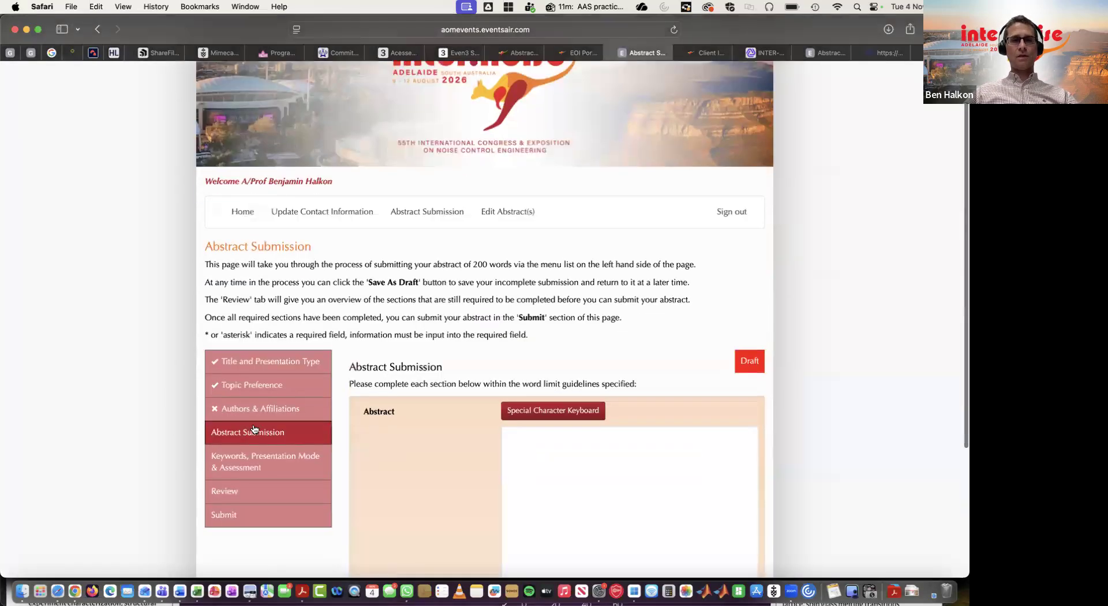
Write the abstract text 'This is a paper about how to submit an abstract to INTER-NOISE 2026!'.
left_click(606, 462)
scroll(609, 466, "down", 2)
type("This is an a")
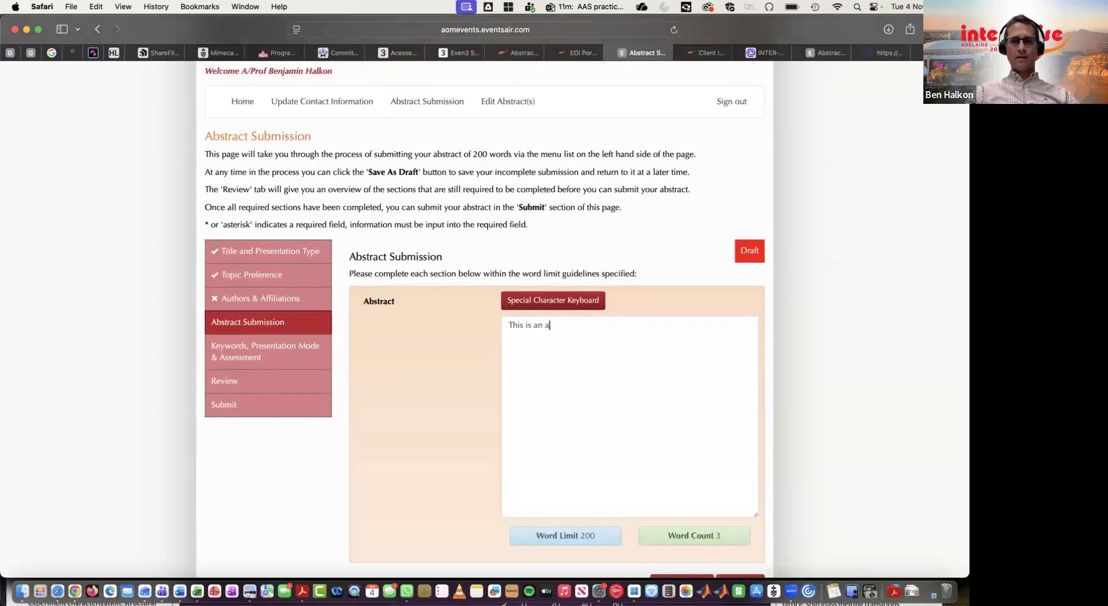
key("BackSpace")
key("BackSpace")
key("BackSpace")
type("paper about how to submit and")
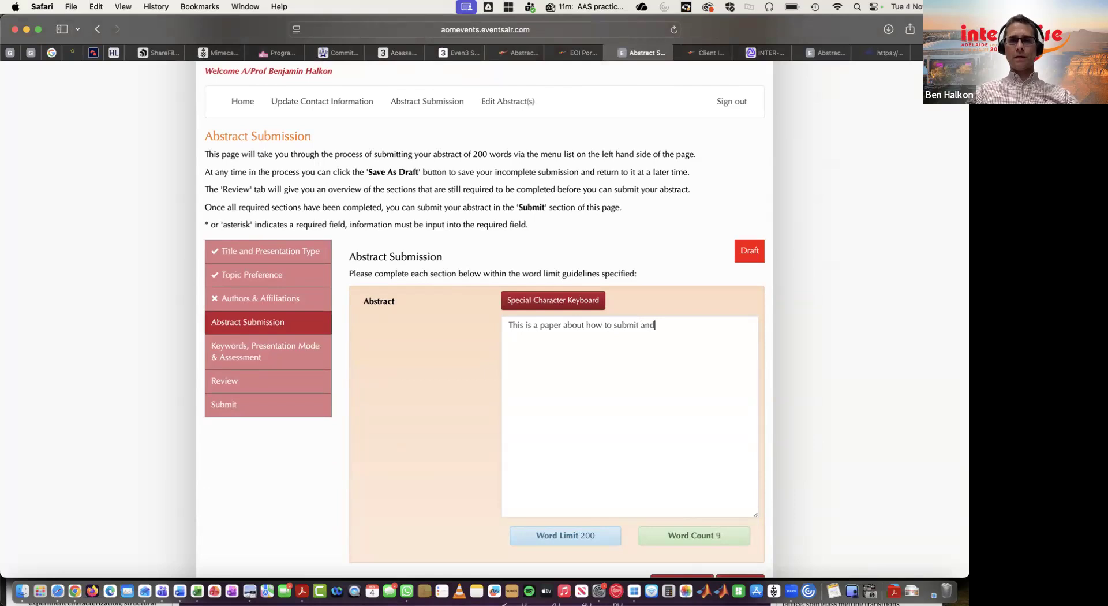
key("BackSpace")
type("abs")
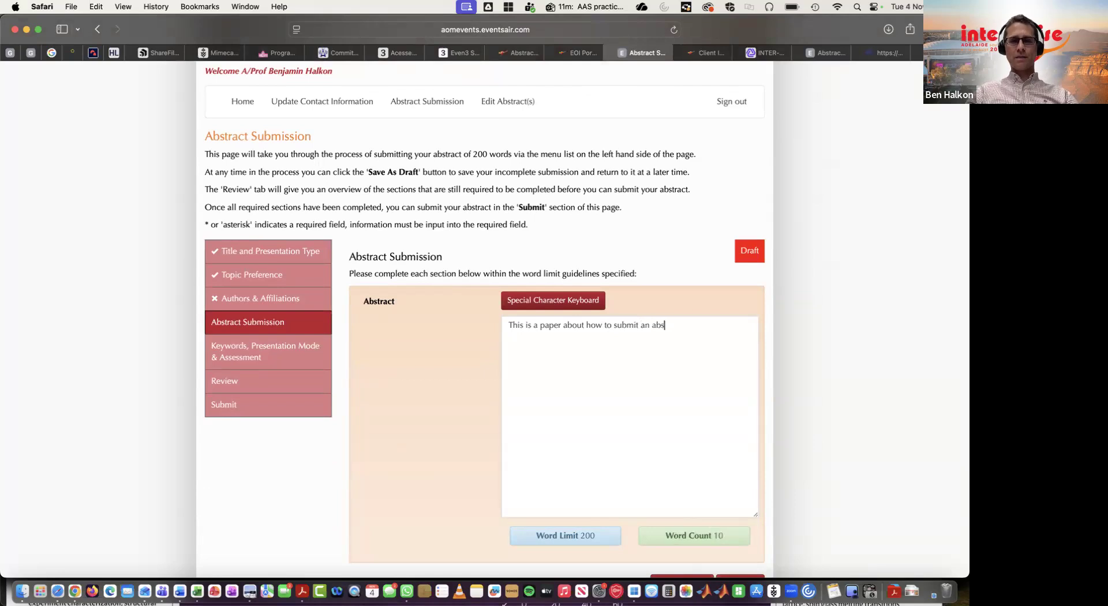
type("tract to IN")
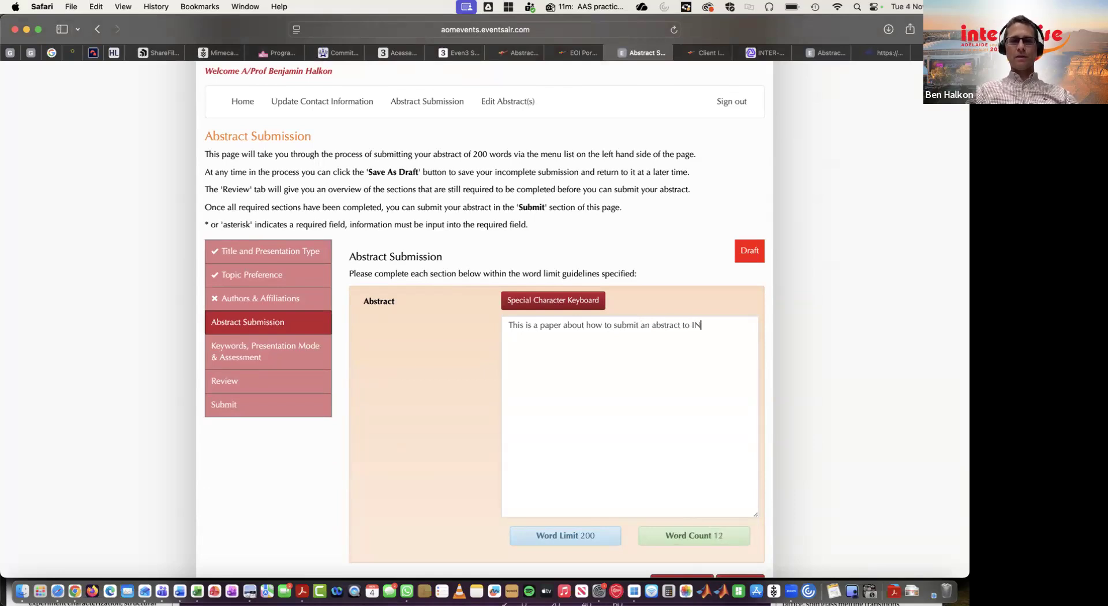
type("TER_NOISE 2026!")
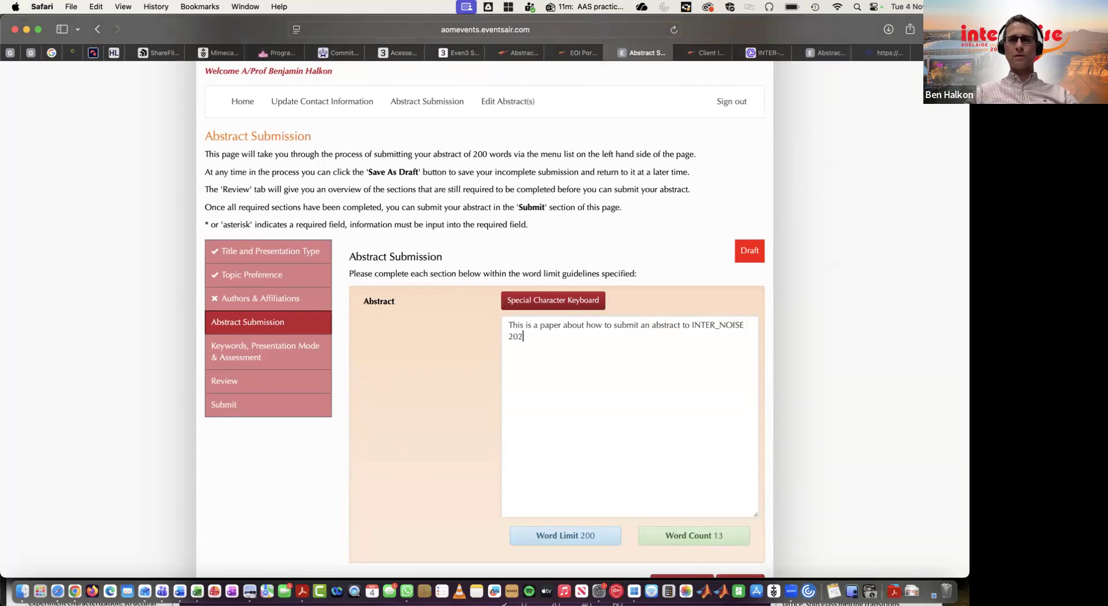
left_click(719, 325)
key("BackSpace")
type("-")
Copy the abstract text, switch to Word, and paste it into a new blank document.
left_click_drag(508, 321, 541, 352)
key("super+c")
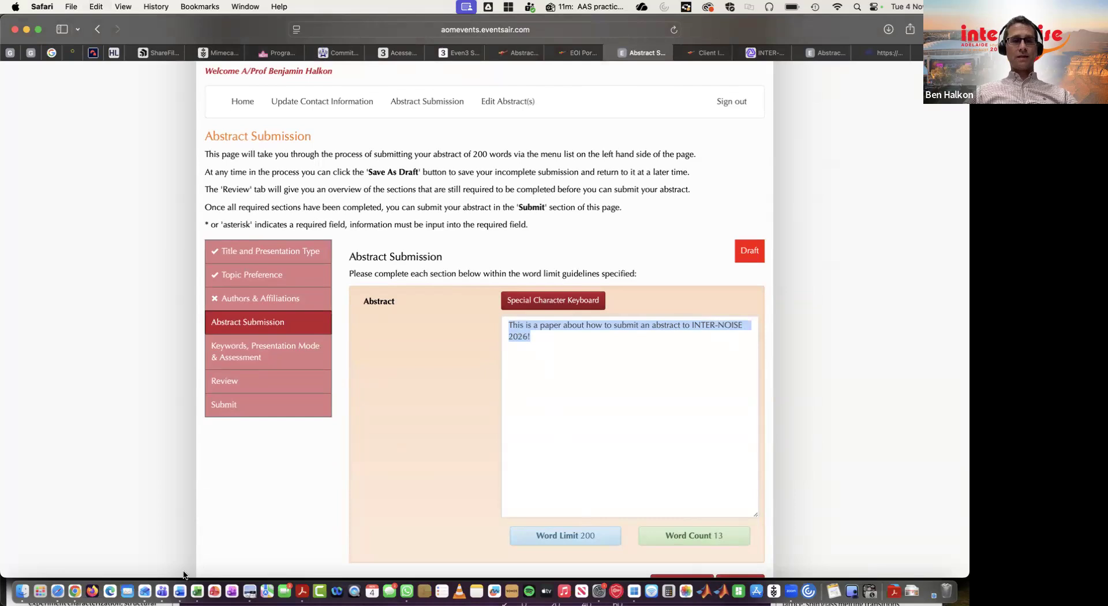
left_click(180, 590)
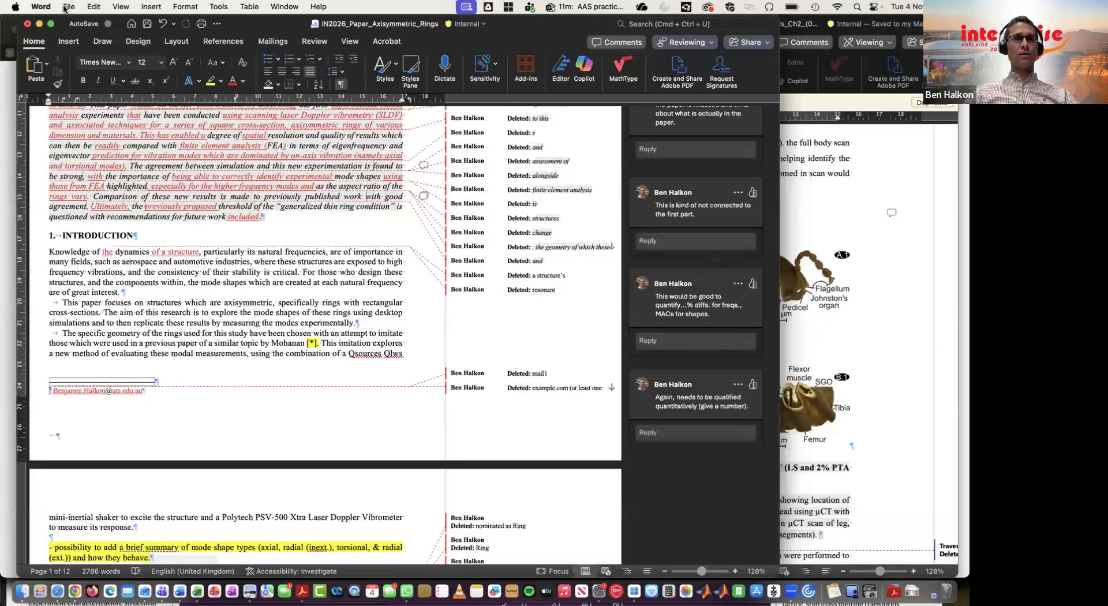
left_click(69, 7)
left_click(251, 222)
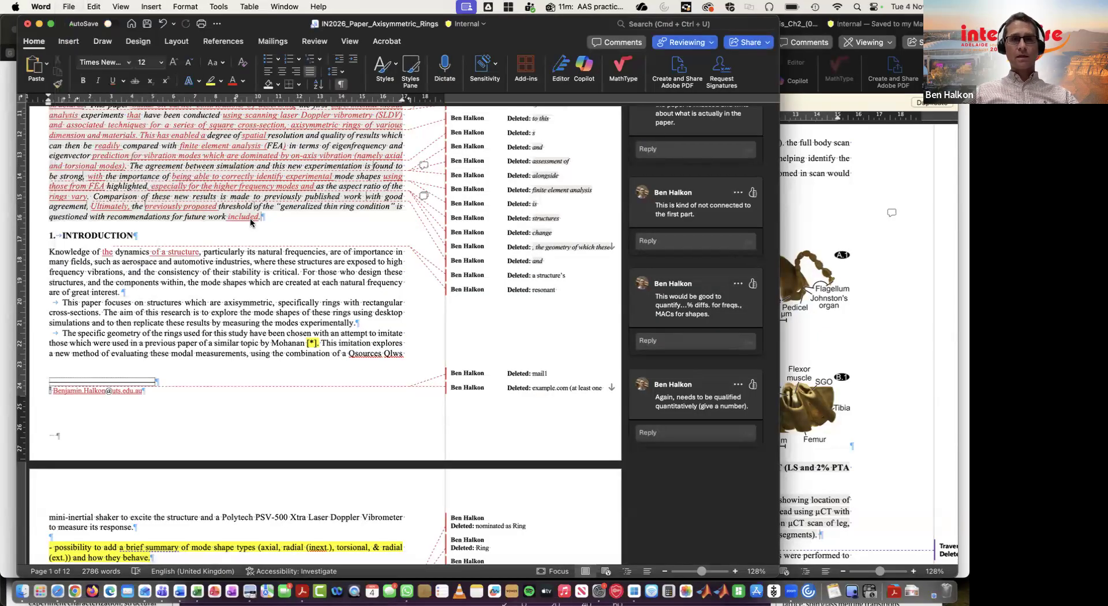
key("super+n")
key("super+v")
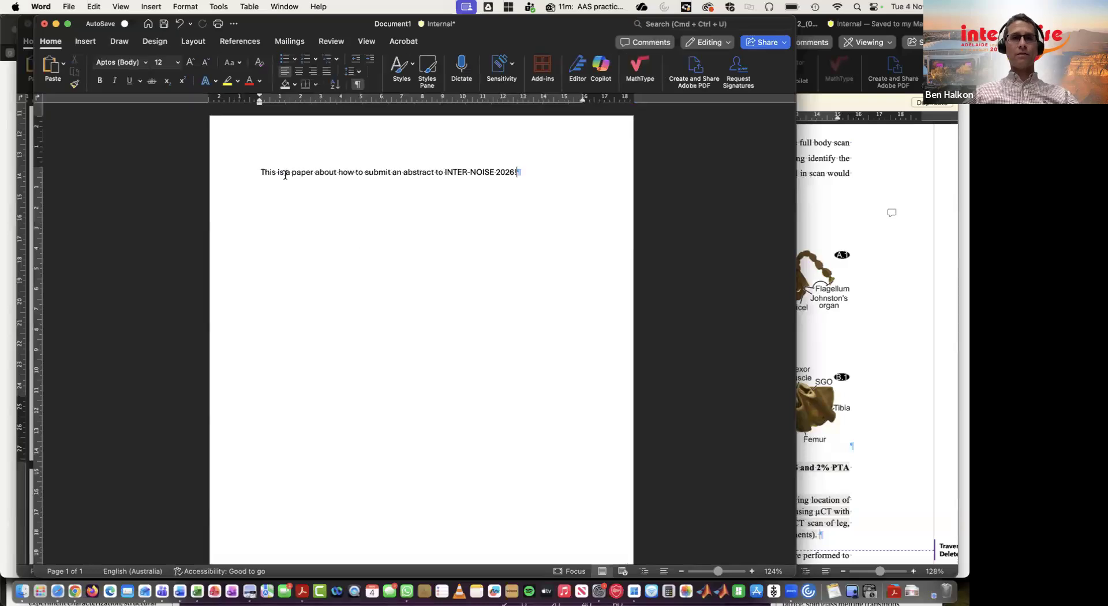
Insert three empty paragraphs above the pasted abstract text in the Word document.
key("Home")
key("Return")
key("Return")
key("Return")
key("Return")
key("Up")
key("Up")
key("Up")
key("Up")
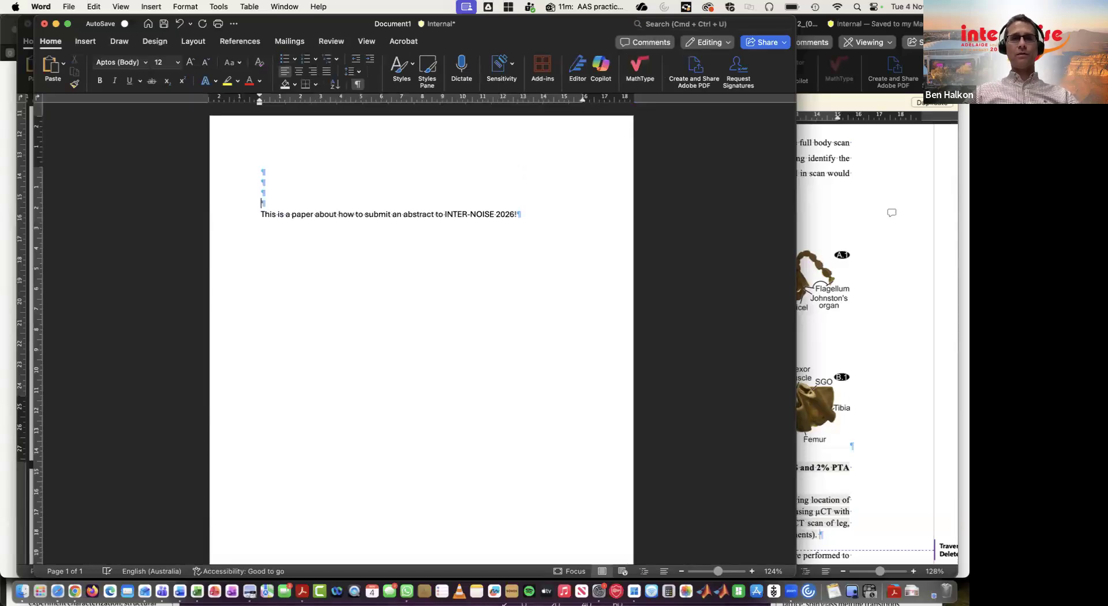
key("Down")
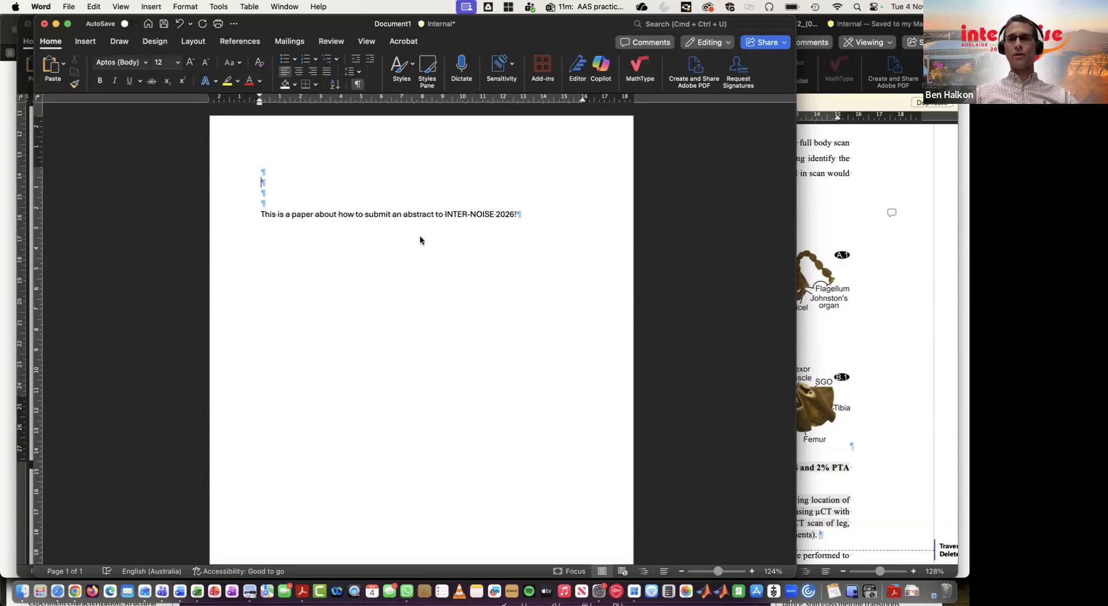
left_click(7, 317)
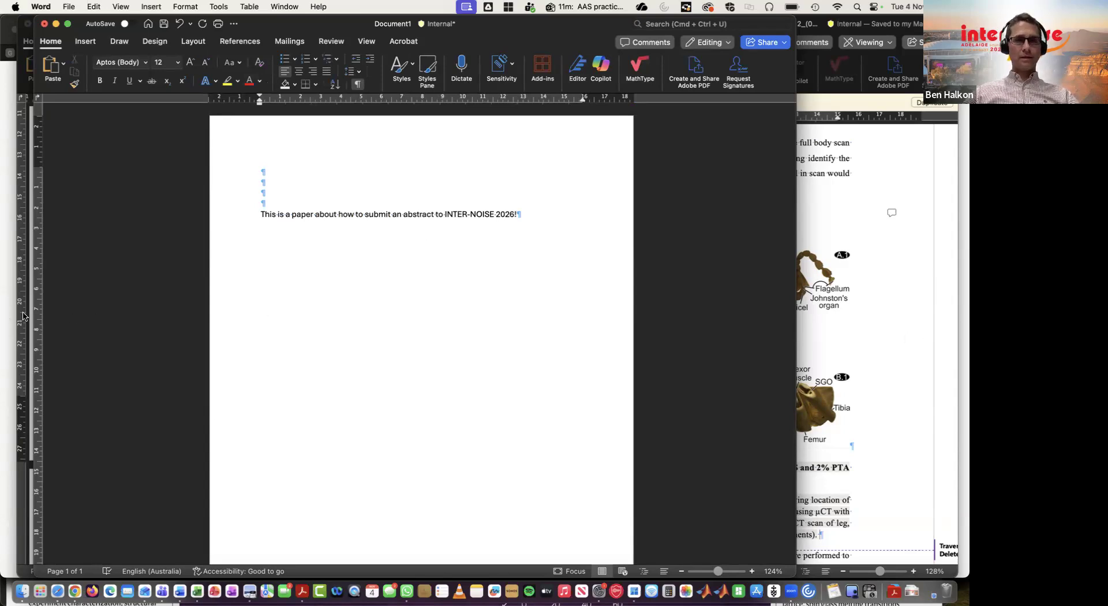
Back in the browser, continue to the keywords section and enter the keywords 'Paper; how to'.
scroll(564, 519, "down", 3)
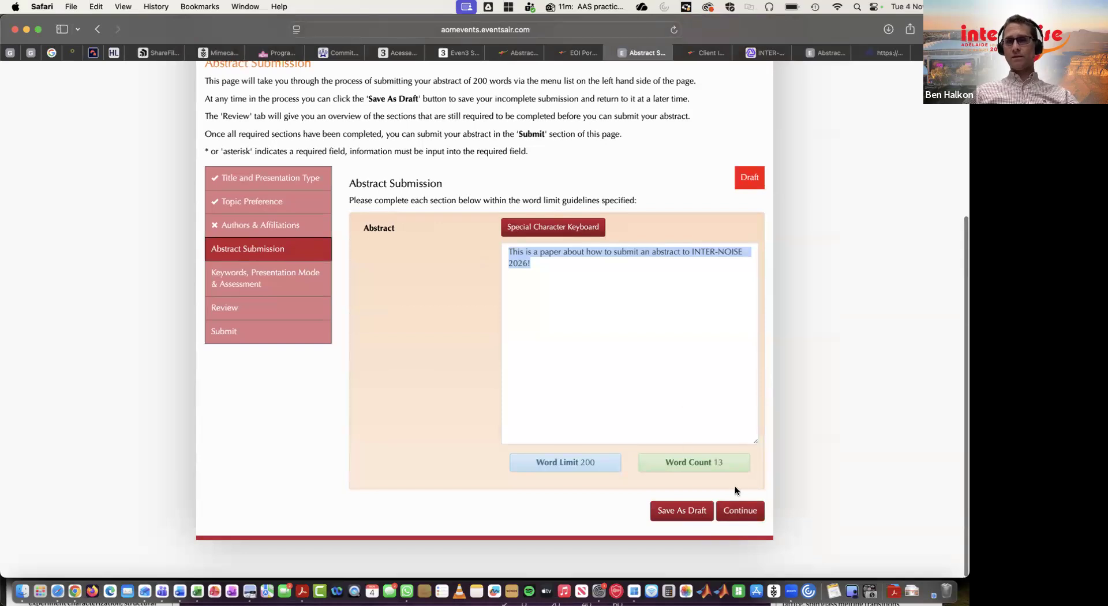
left_click(738, 511)
scroll(670, 358, "down", 5)
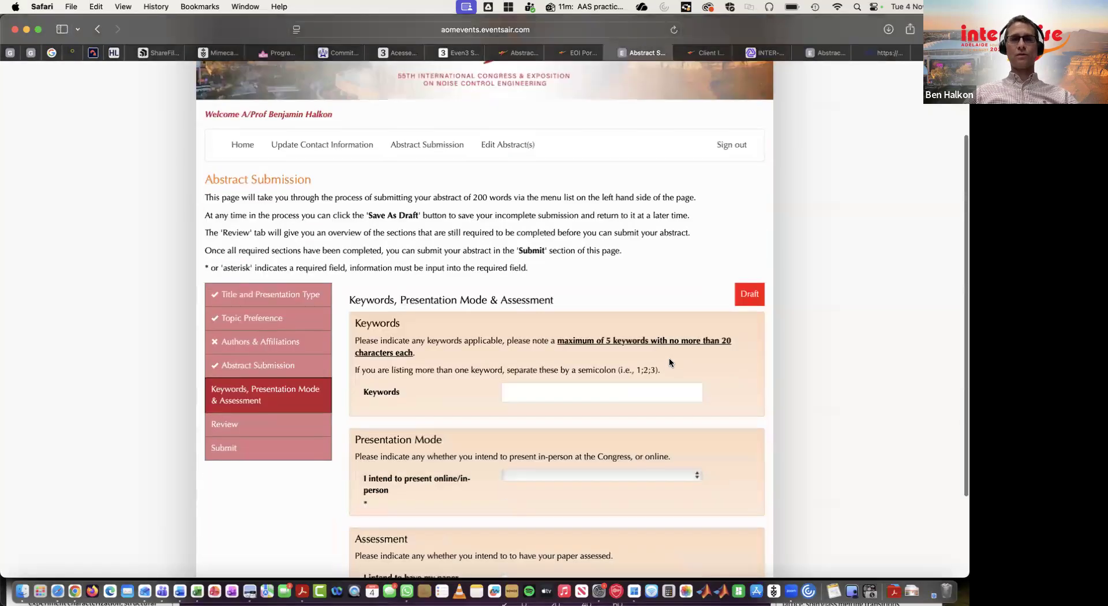
left_click(598, 345)
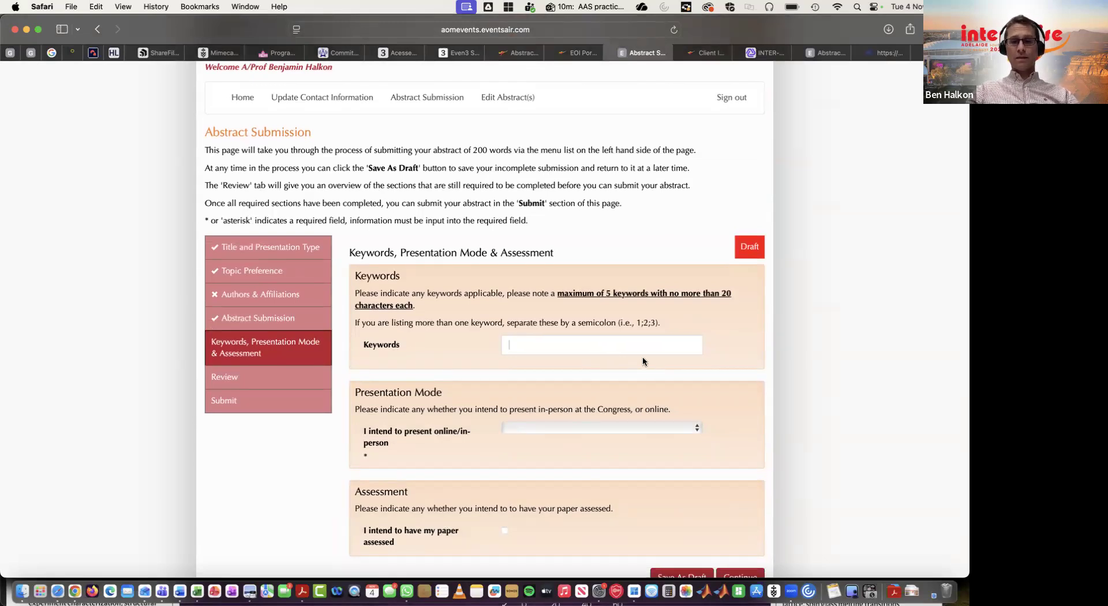
type("Paper")
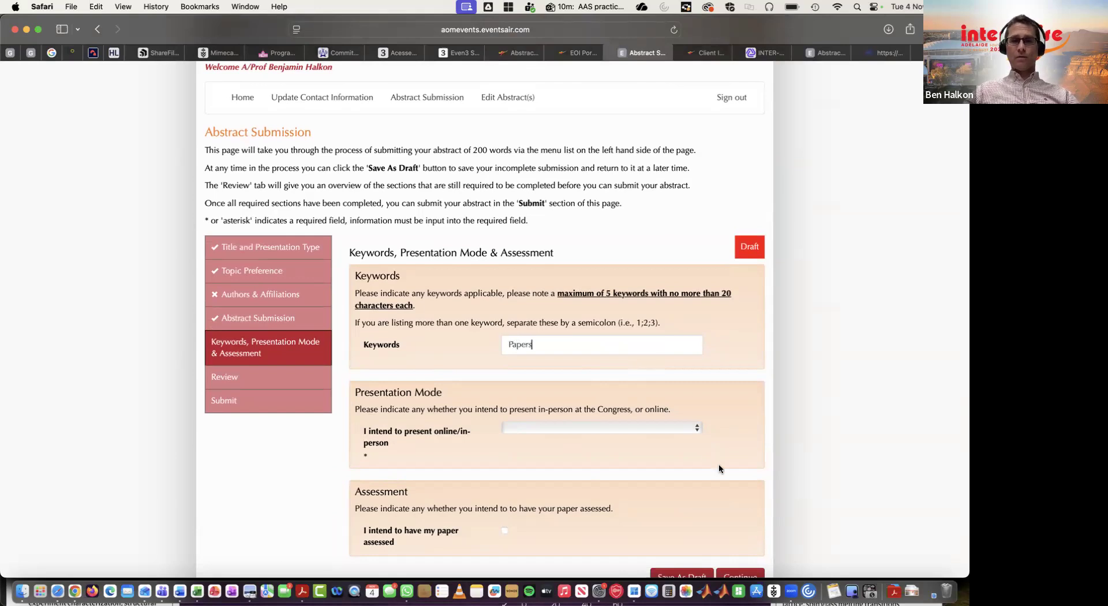
type(",")
key("BackSpace")
type("; how to")
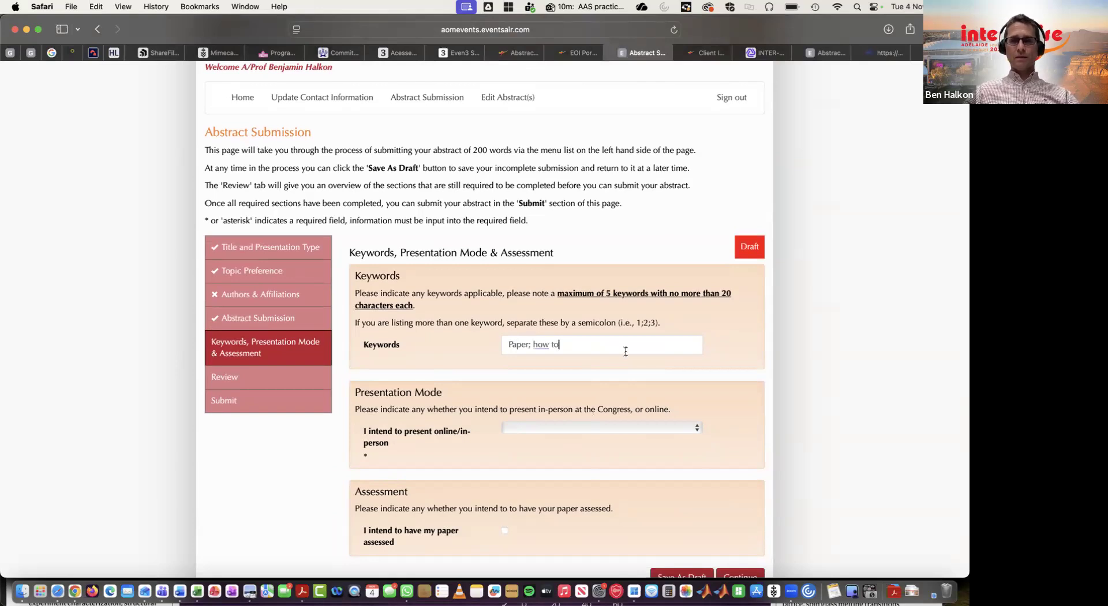
Set the presentation mode to In-person.
scroll(621, 396, "down", 1)
scroll(621, 397, "down", 3)
left_click(615, 359)
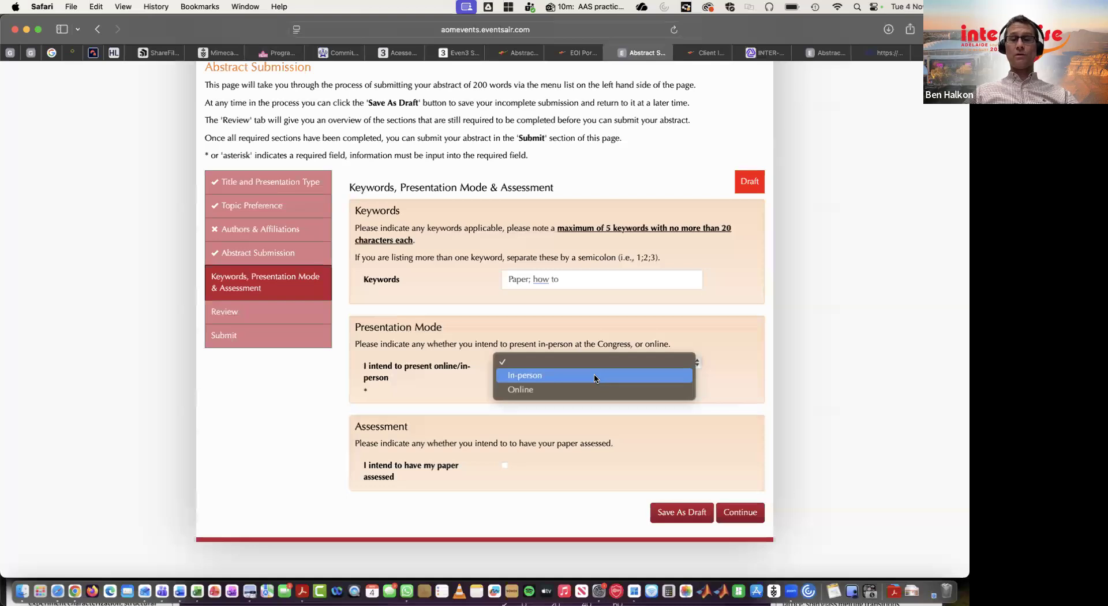
left_click(597, 378)
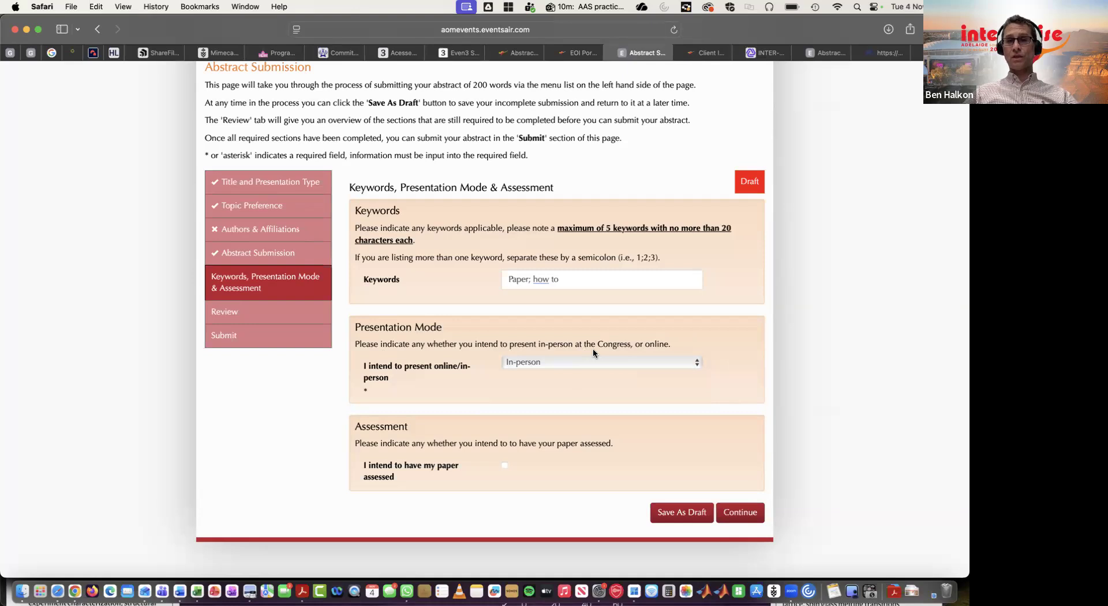
Opt to have the paper assessed and continue to the review page.
scroll(677, 371, "down", 1)
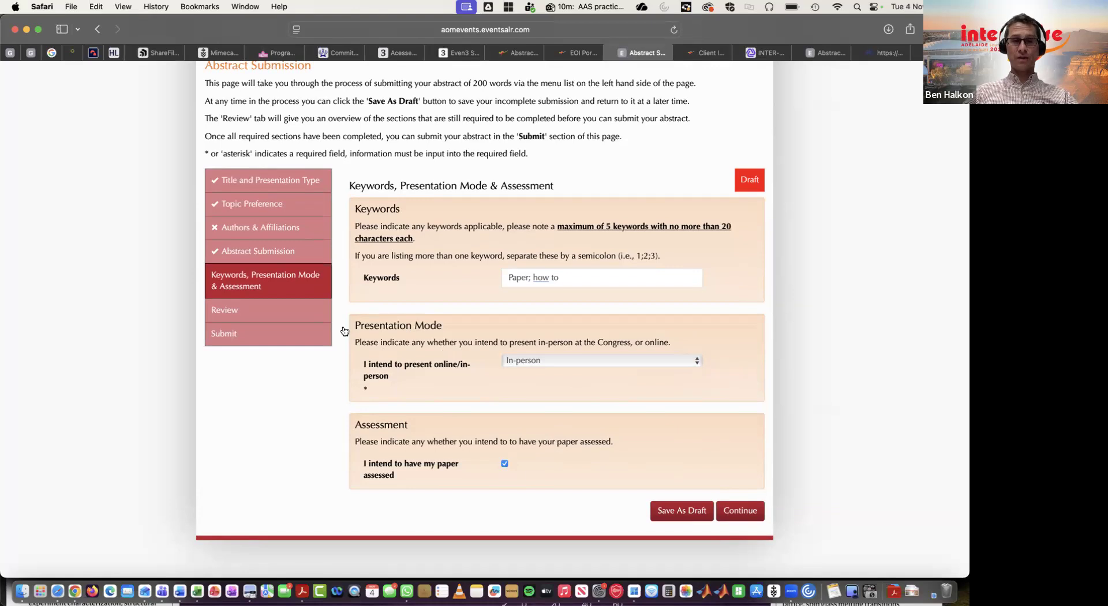
left_click(740, 512)
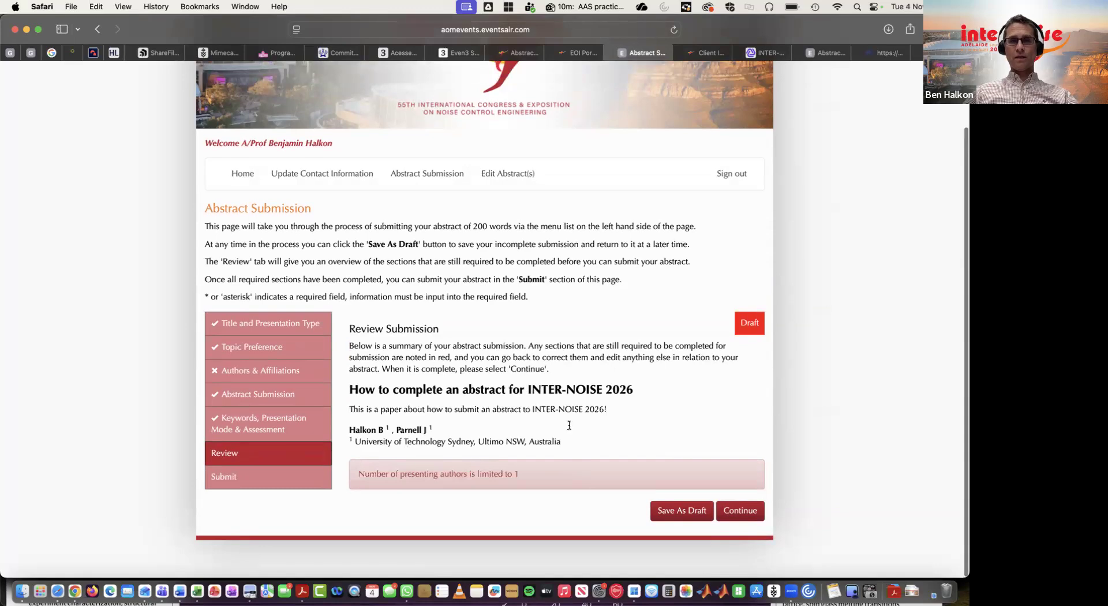
Clear the first author's presenter tick so only the second author presents, then return to the review page.
triple_click(411, 475)
left_click(522, 456)
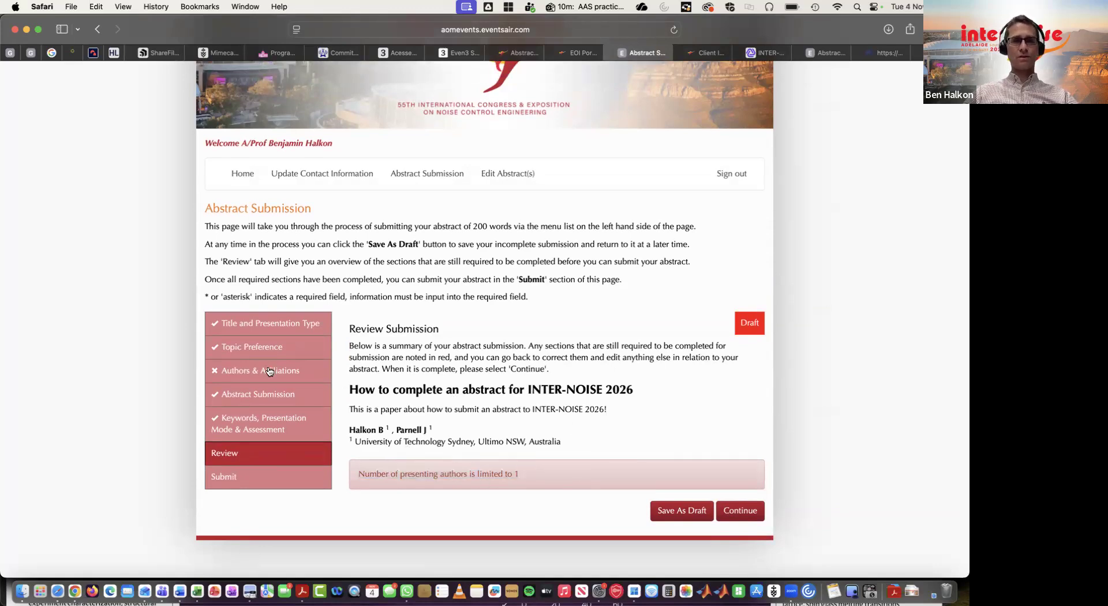
left_click(269, 371)
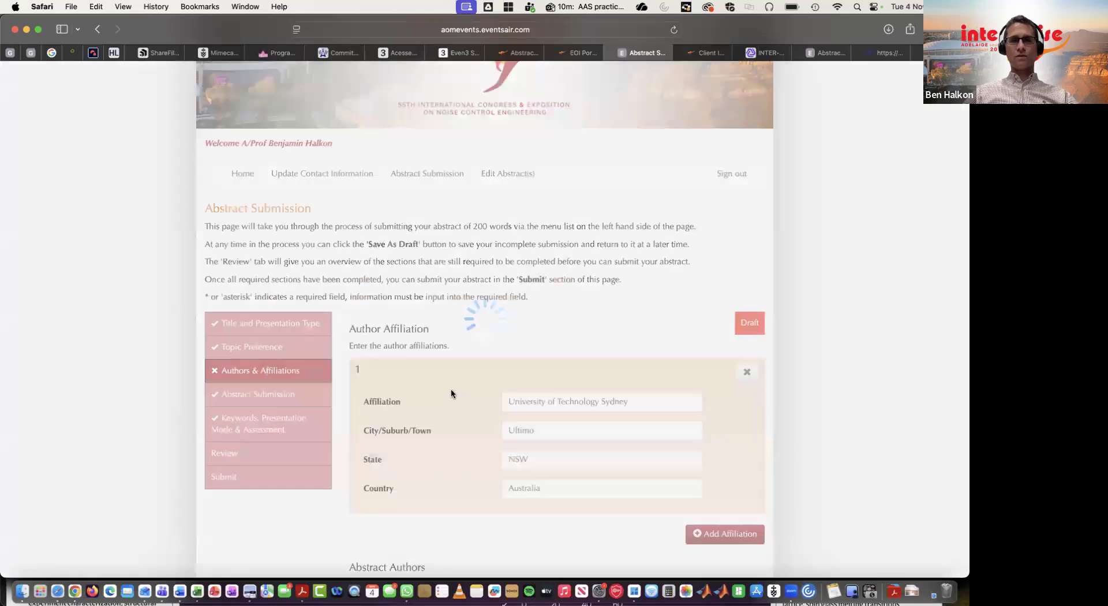
scroll(486, 393, "down", 6)
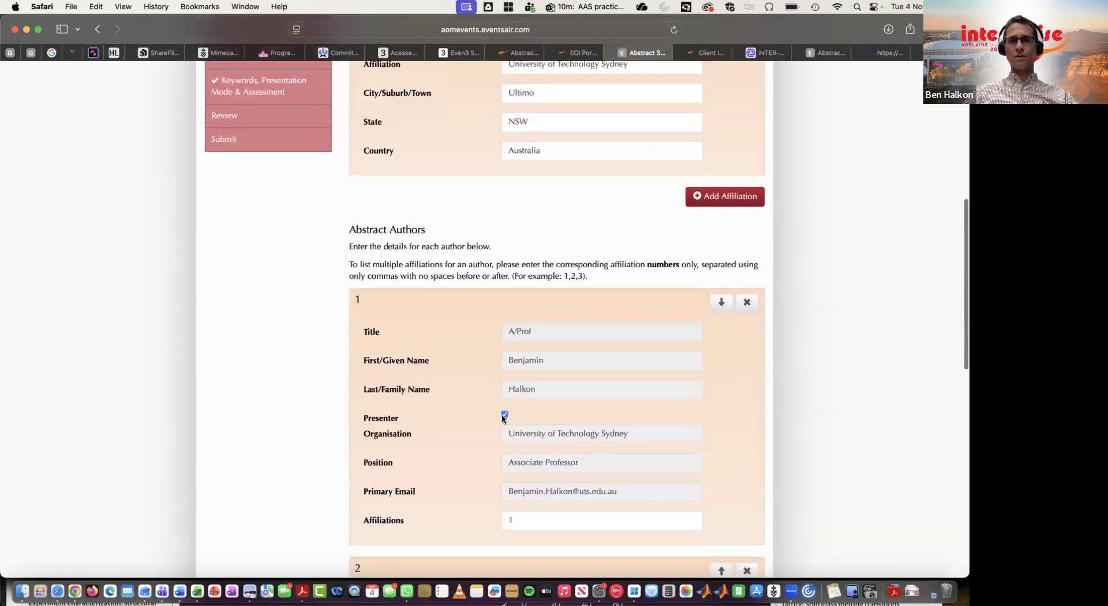
scroll(504, 417, "down", 4)
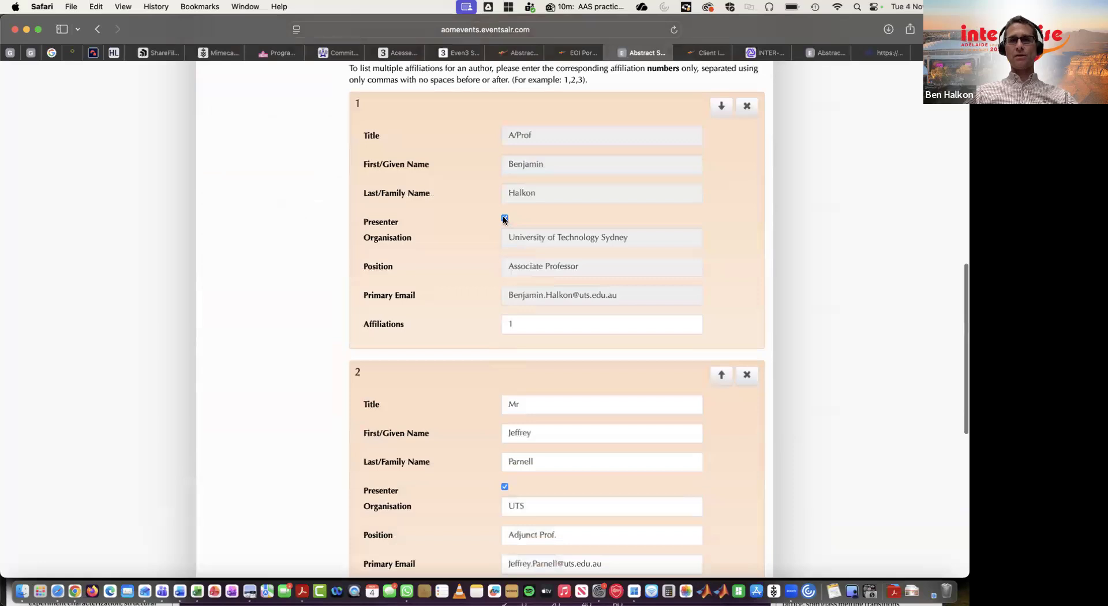
scroll(459, 328, "down", 8)
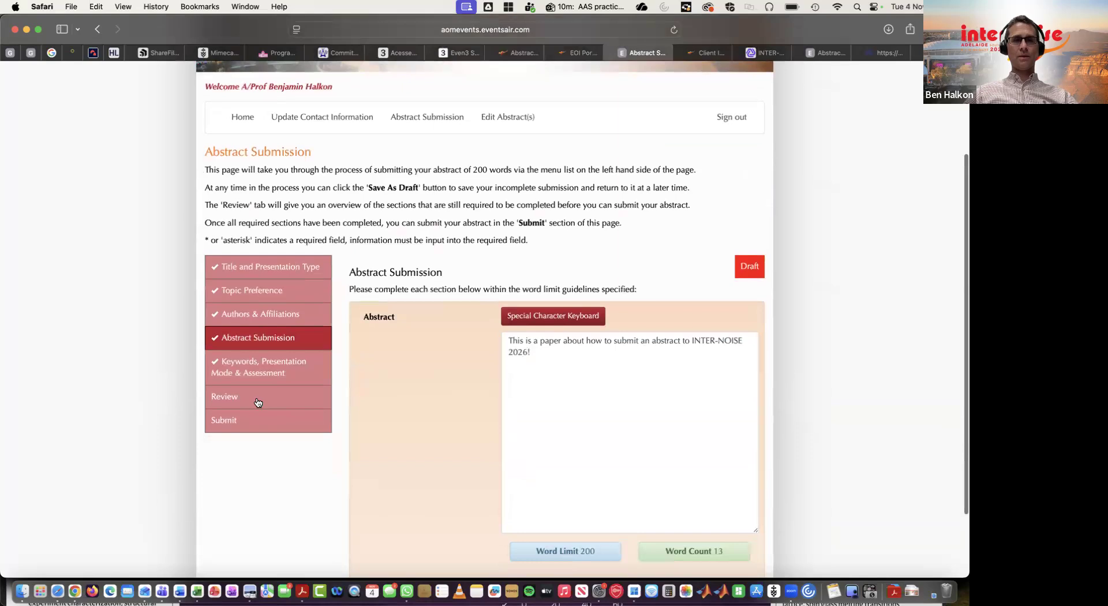
left_click(258, 403)
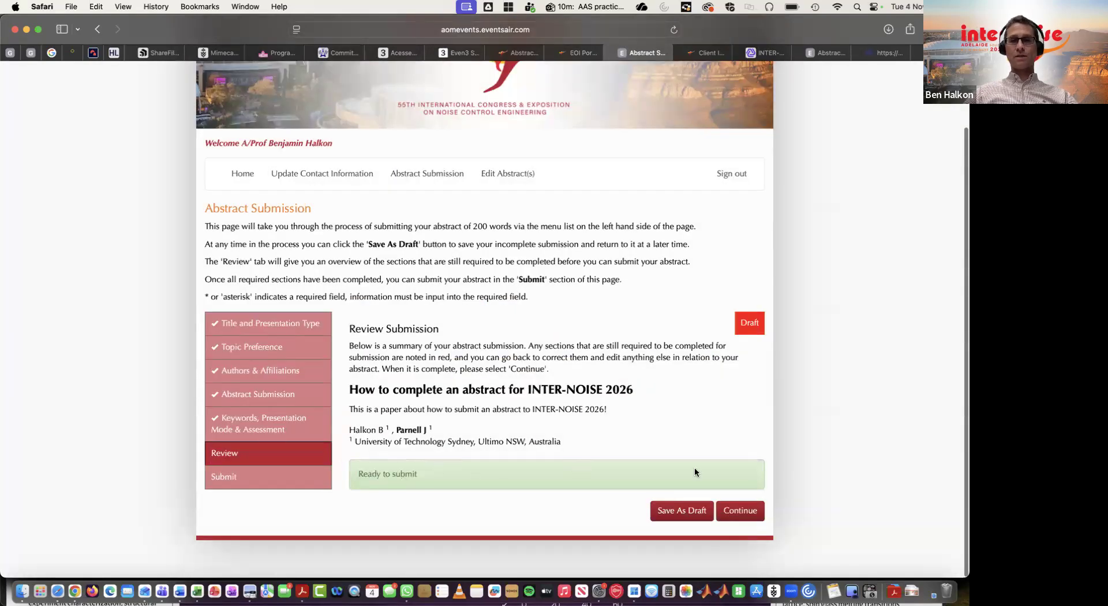
Continue to the submission page and read through the terms and conditions.
left_click(740, 510)
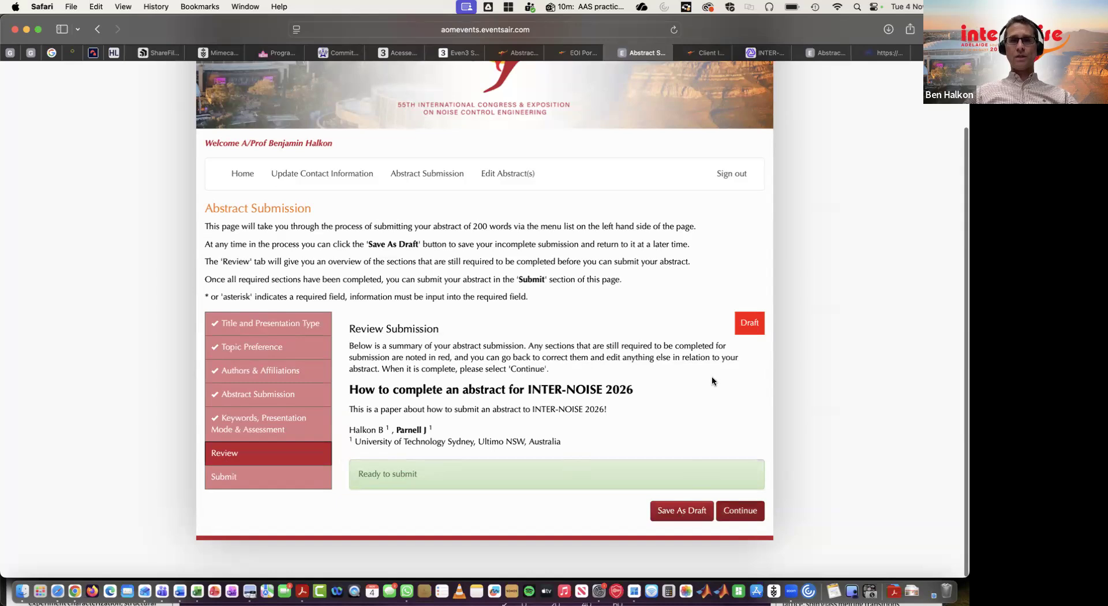
scroll(722, 413, "down", 5)
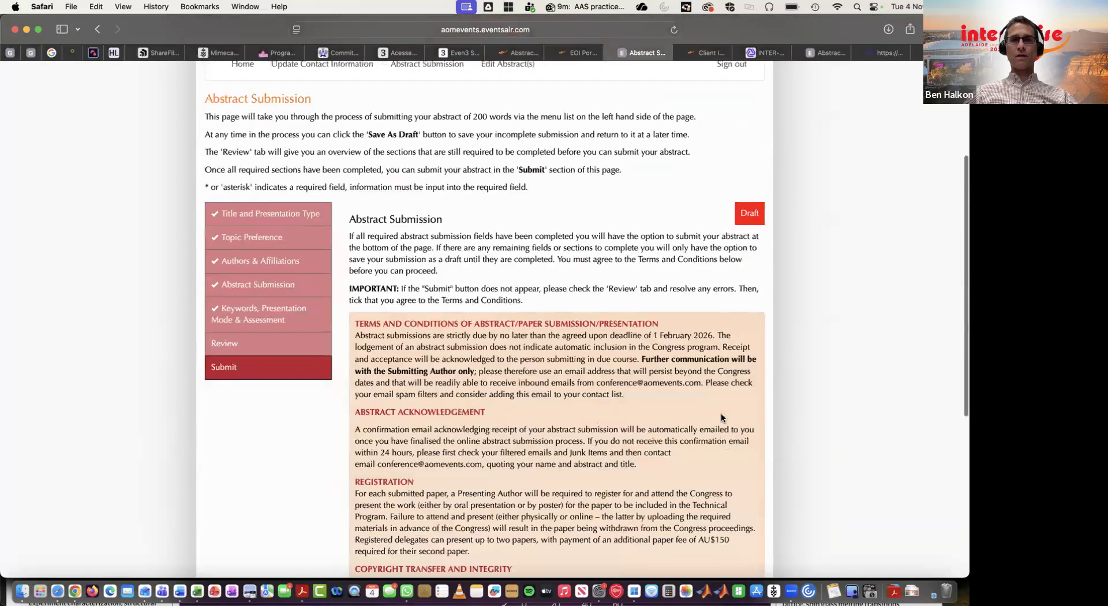
scroll(720, 413, "down", 1)
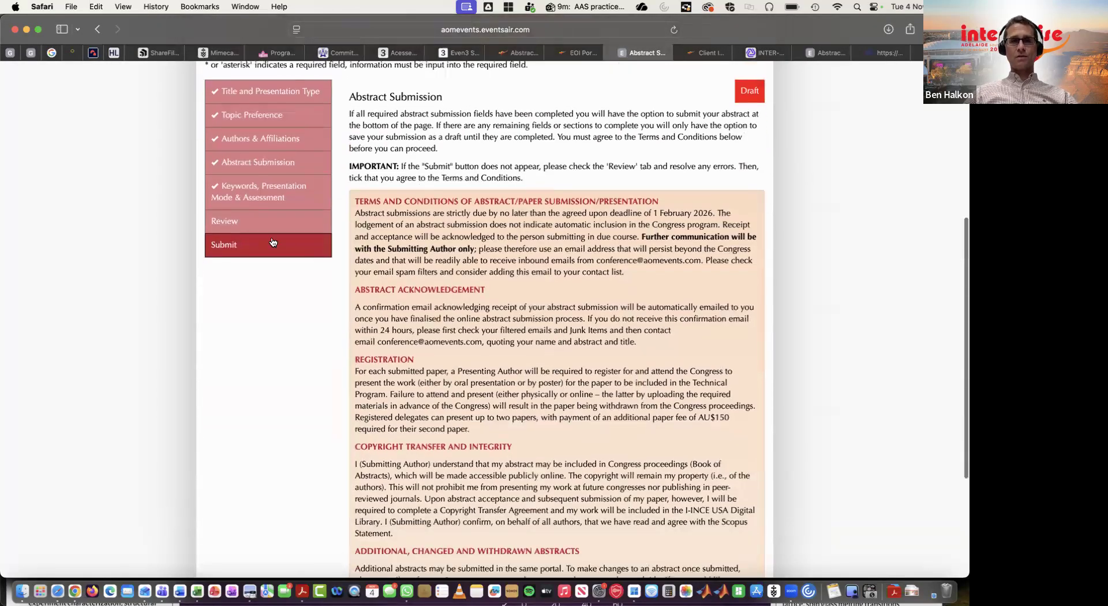
scroll(444, 304, "down", 1)
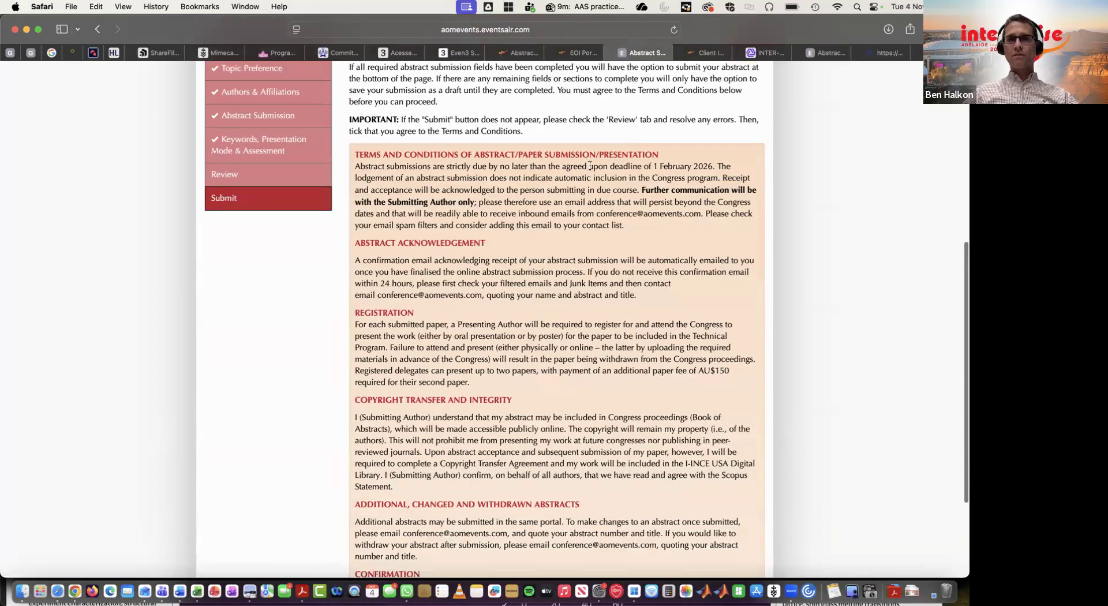
left_click_drag(714, 167, 650, 167)
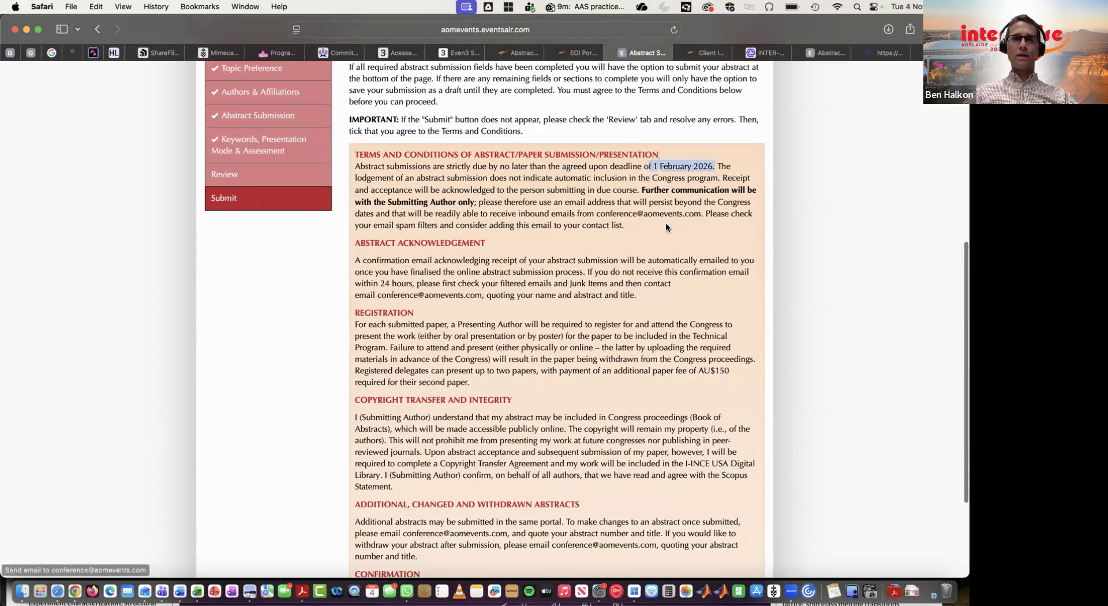
scroll(668, 249, "down", 1)
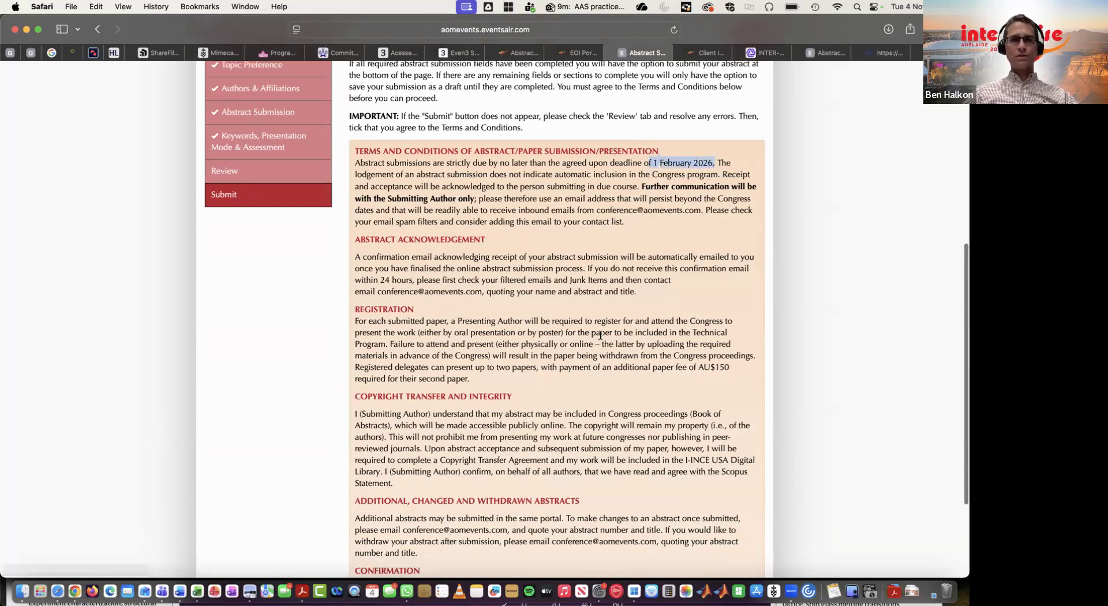
scroll(463, 328, "down", 3)
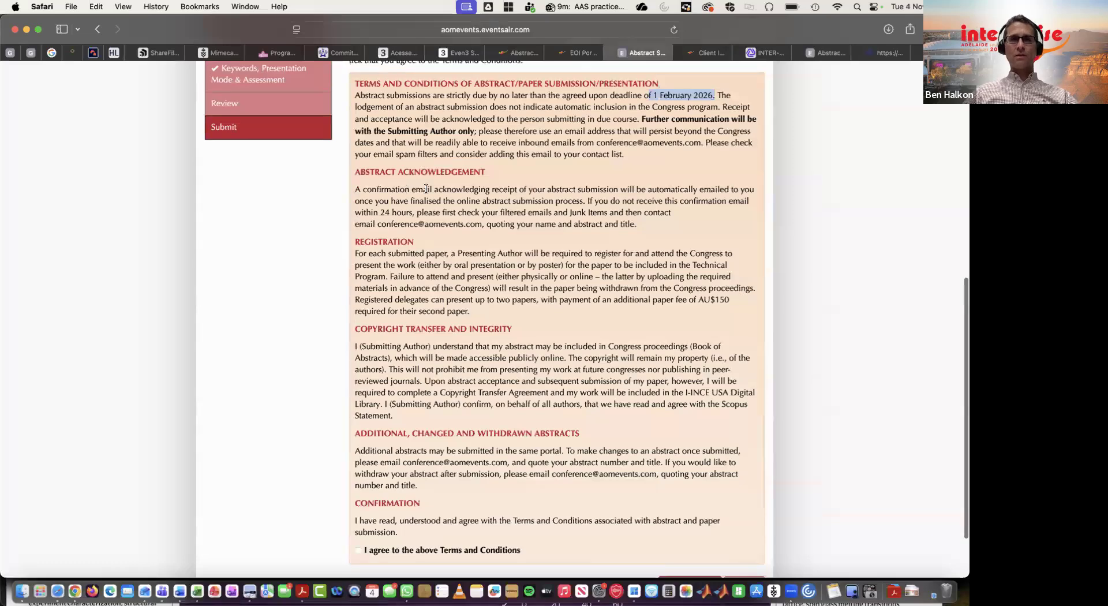
scroll(430, 360, "down", 3)
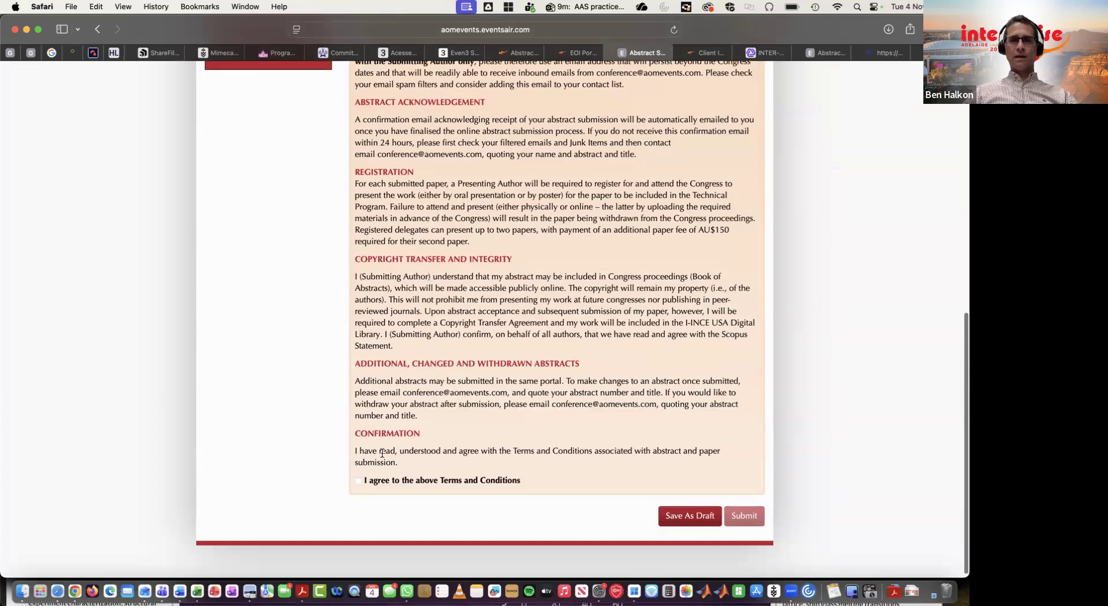
Agree to the Terms and Conditions and submit the abstract.
left_click(358, 480)
scroll(591, 413, "up", 2)
scroll(591, 413, "down", 2)
scroll(591, 413, "up", 4)
scroll(591, 412, "down", 4)
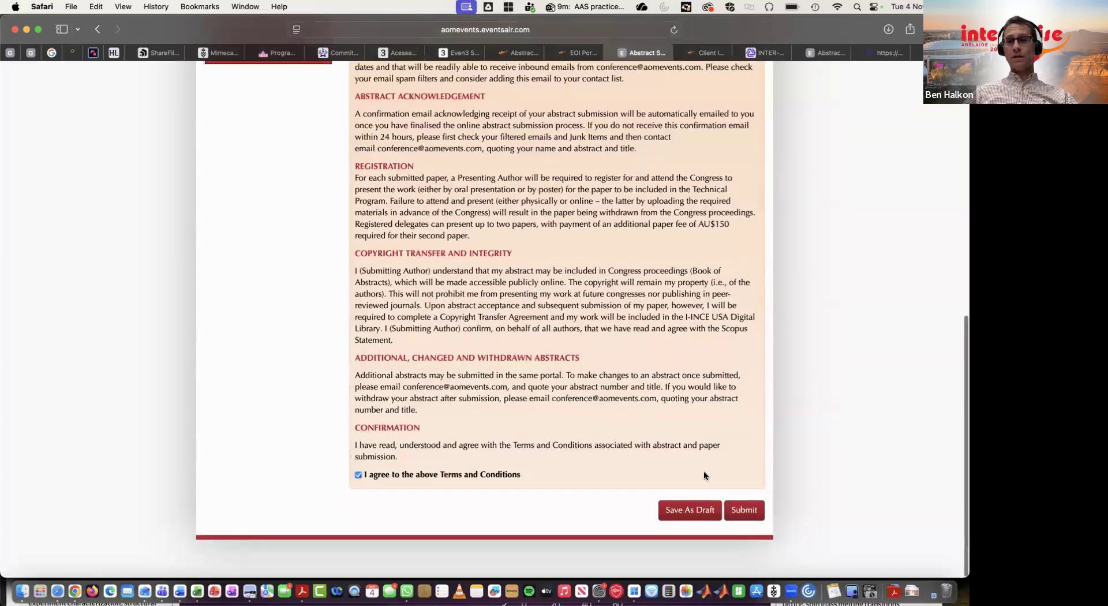
left_click(743, 510)
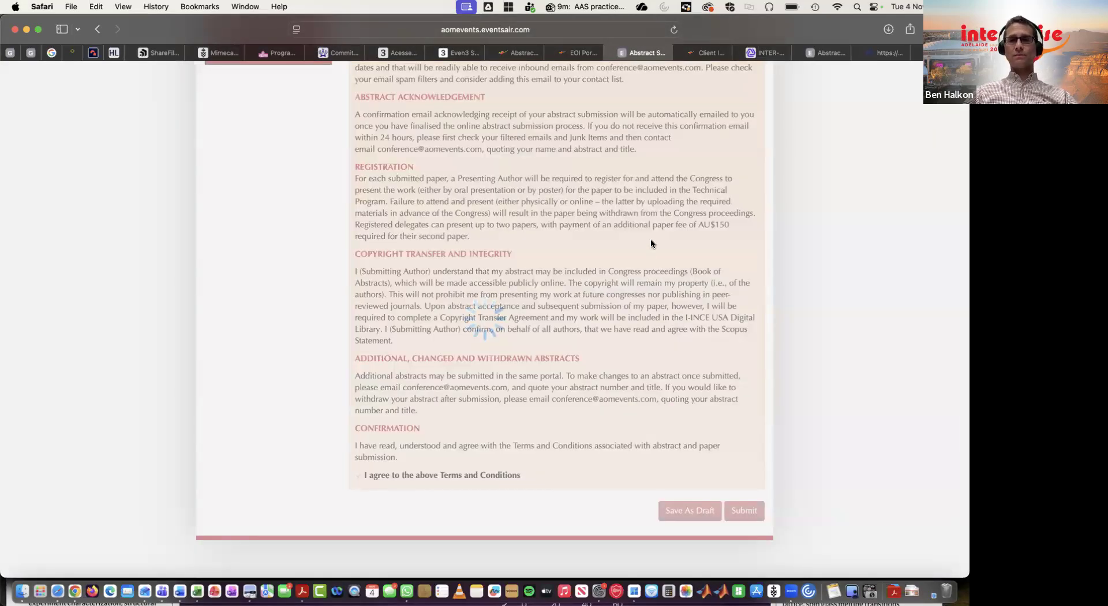
Open the submitted abstract from the Edit Abstract(s) list and view its review summary.
scroll(650, 243, "up", 5)
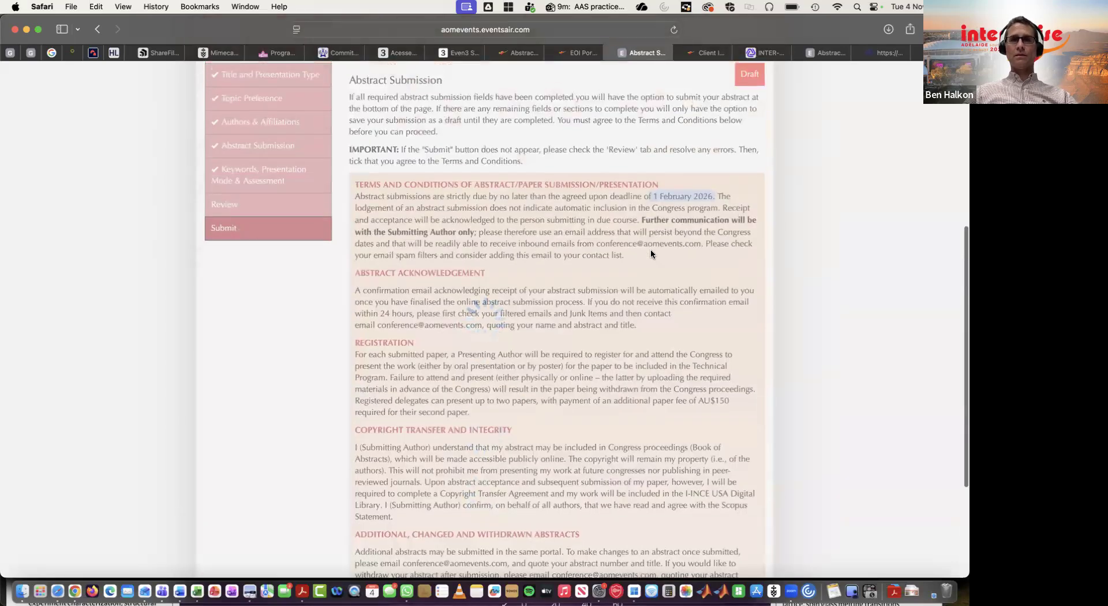
scroll(651, 254, "up", 3)
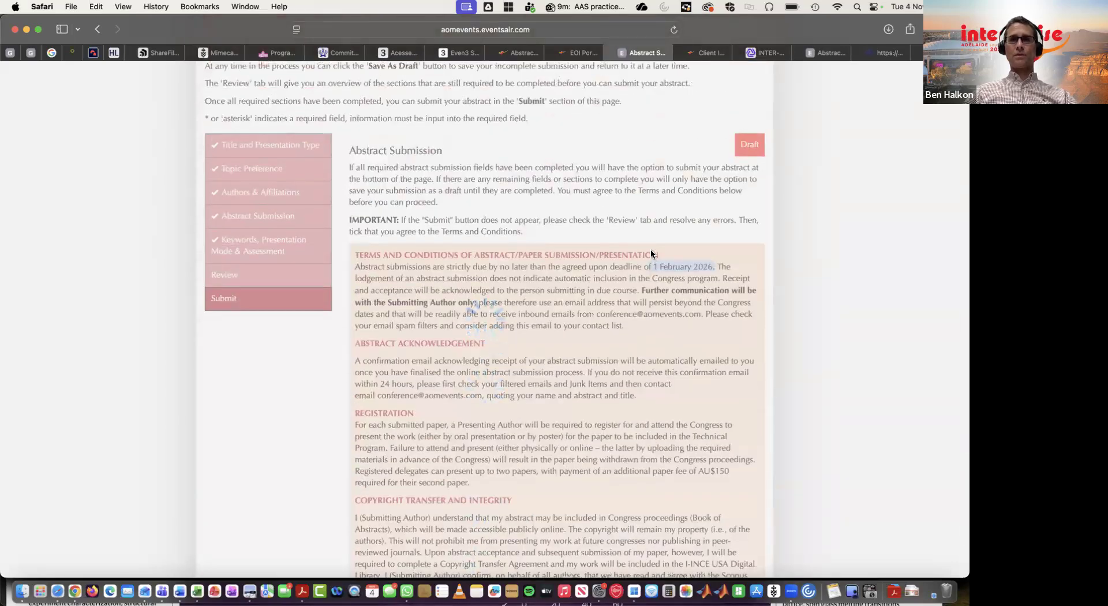
scroll(651, 251, "up", 3)
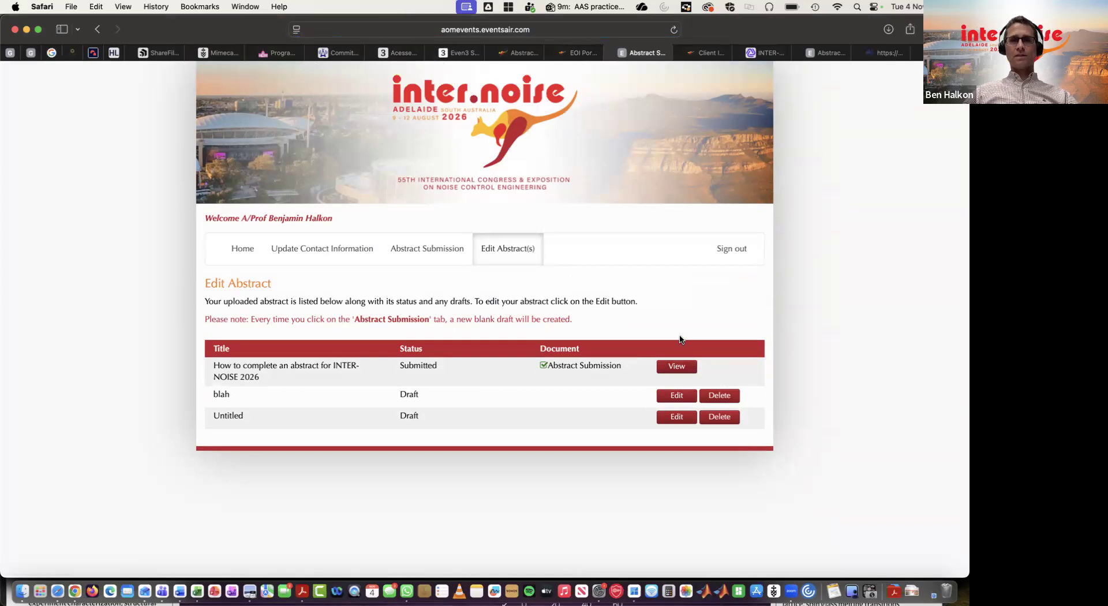
left_click(681, 373)
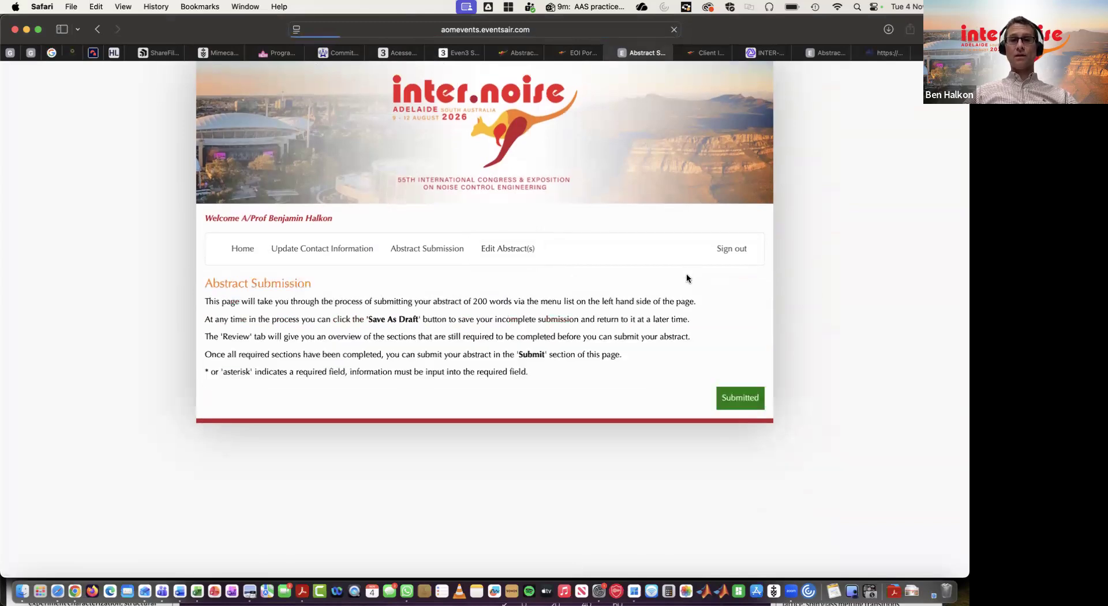
scroll(450, 392, "down", 4)
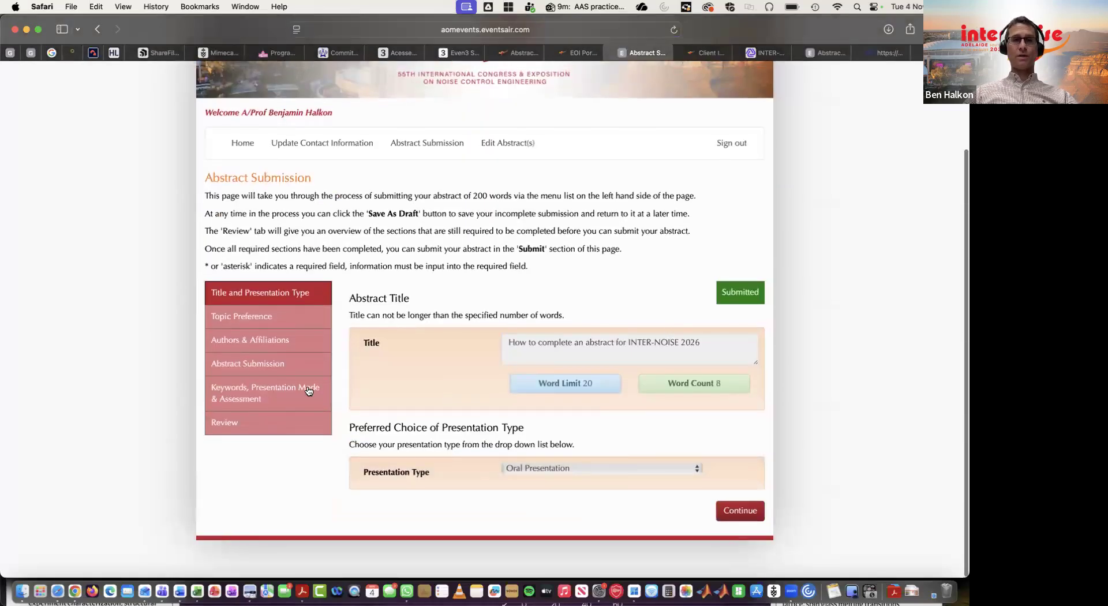
left_click(256, 424)
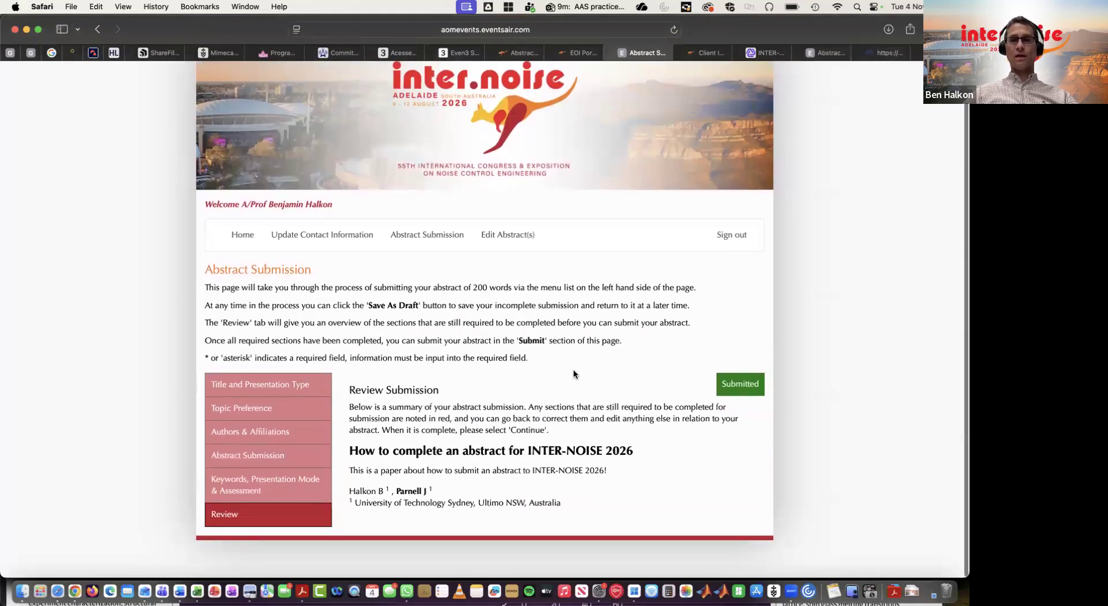
scroll(574, 373, "up", 1)
scroll(573, 373, "down", 1)
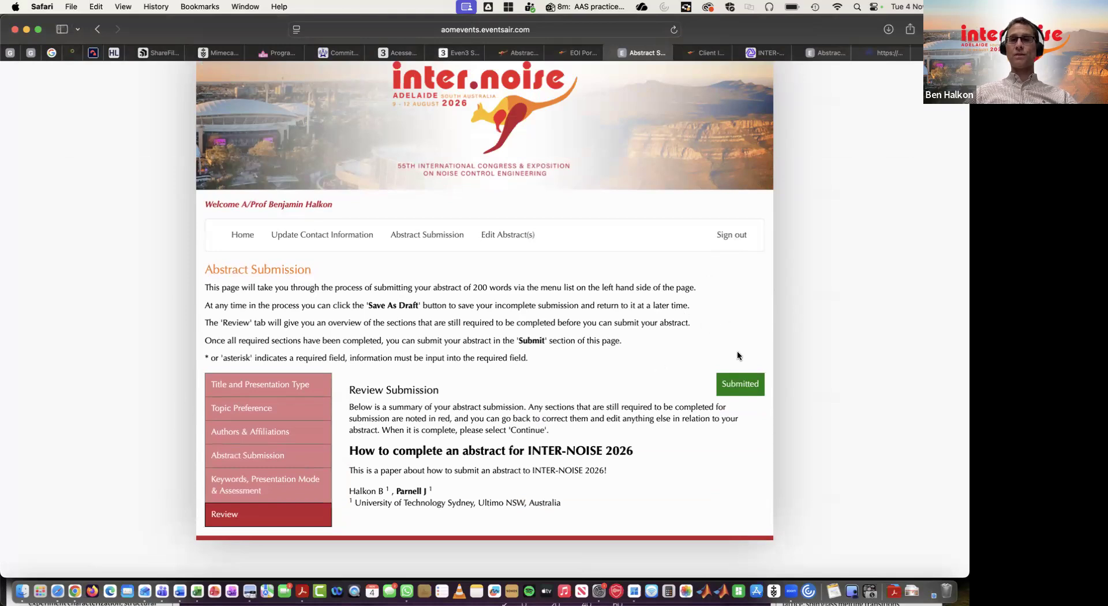
scroll(666, 226, "up", 2)
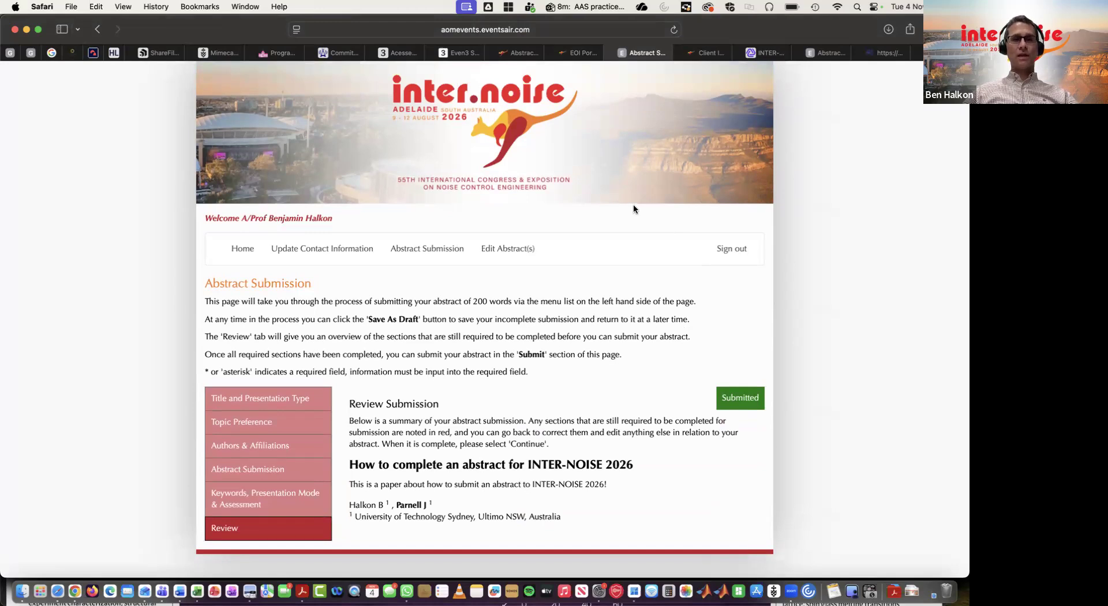
scroll(634, 209, "down", 2)
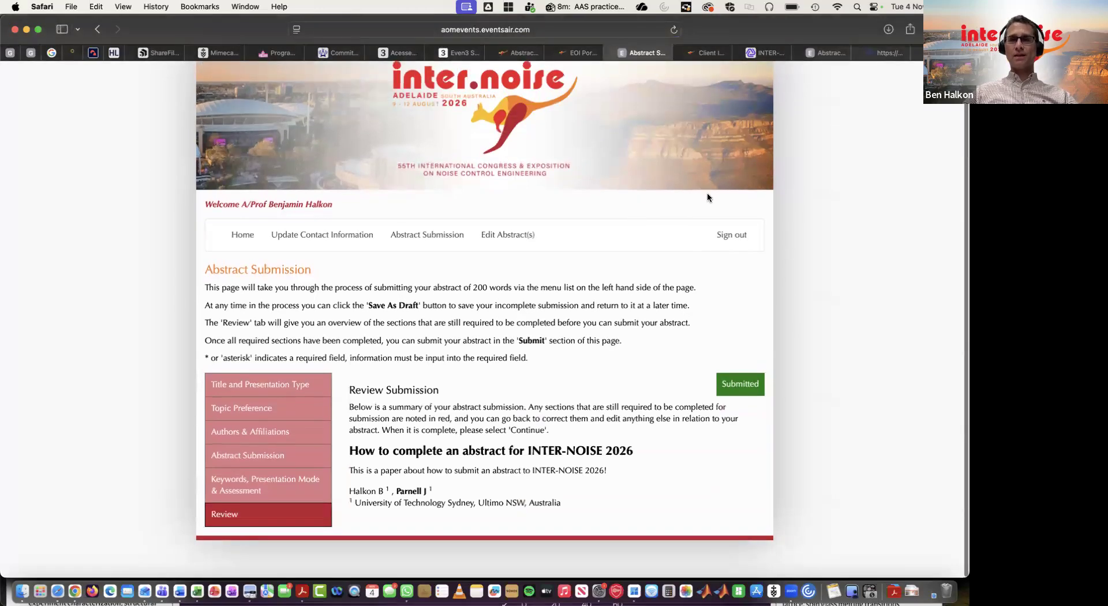